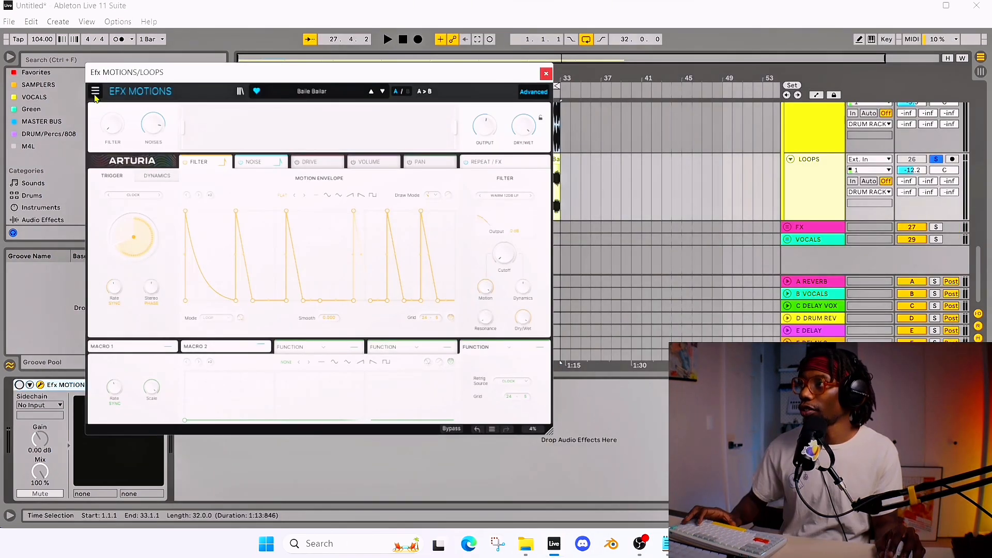
- Start a new default preset in Efx MOTIONS and move the plugin window aside to uncover the track clips
left_click(95, 92)
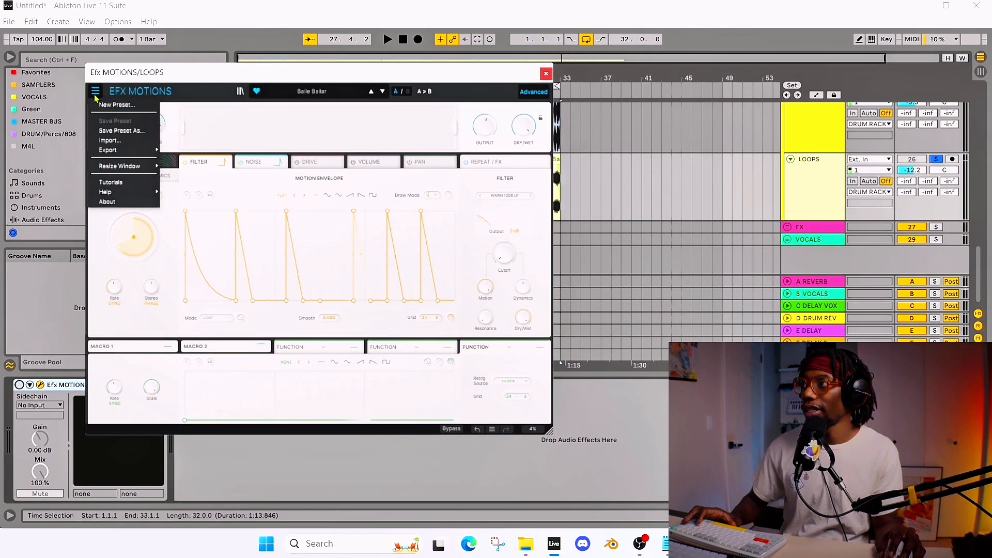
mouse_move(120, 166)
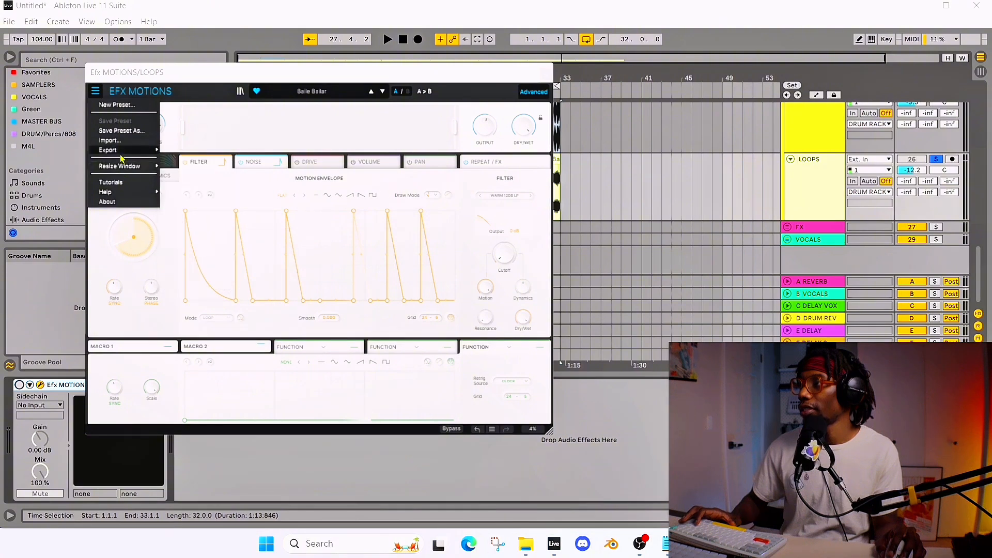
left_click(117, 105)
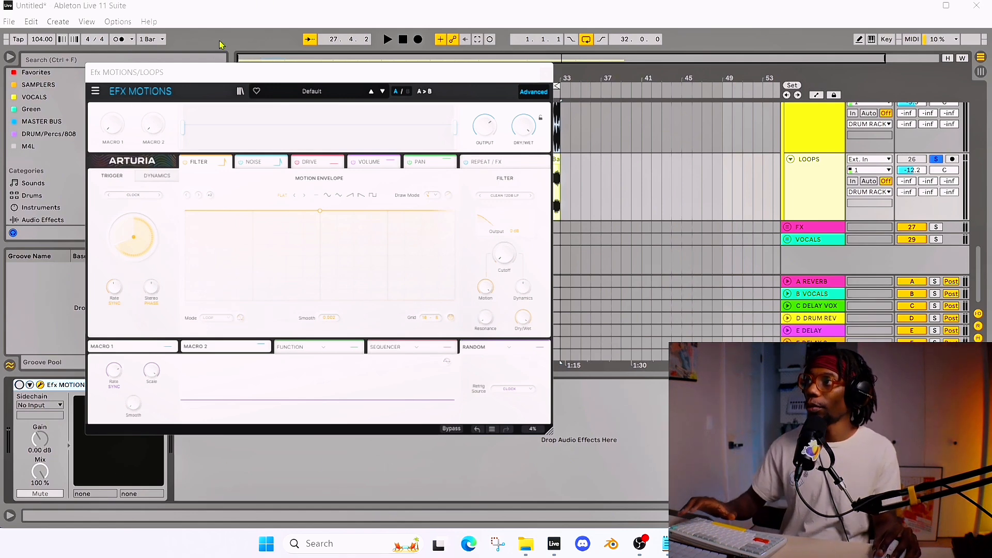
left_click_drag(513, 72, 797, 74)
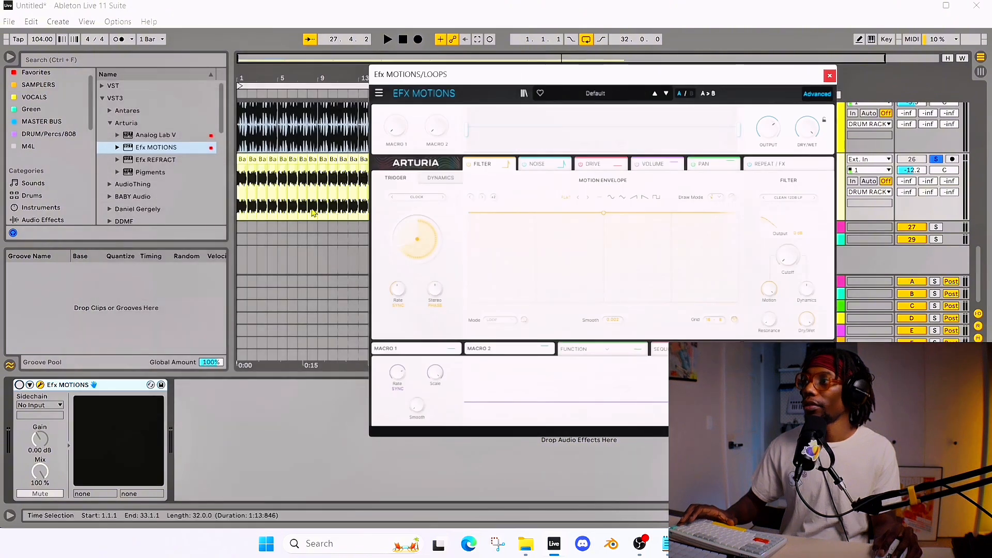
- Play the loop with the Efx MOTIONS device off and on to compare the sound, leaving the device enabled
key("space")
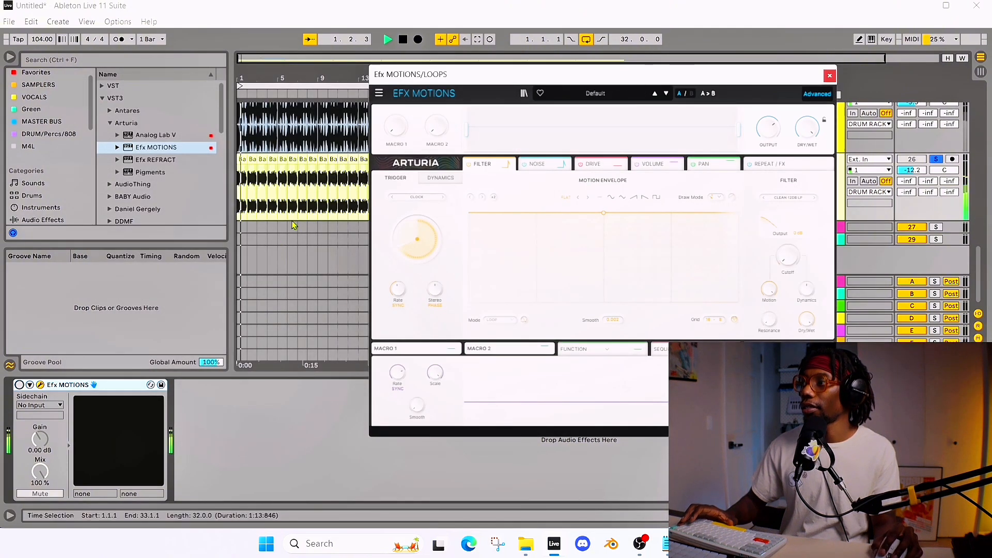
key("space")
left_click(19, 385)
key("space")
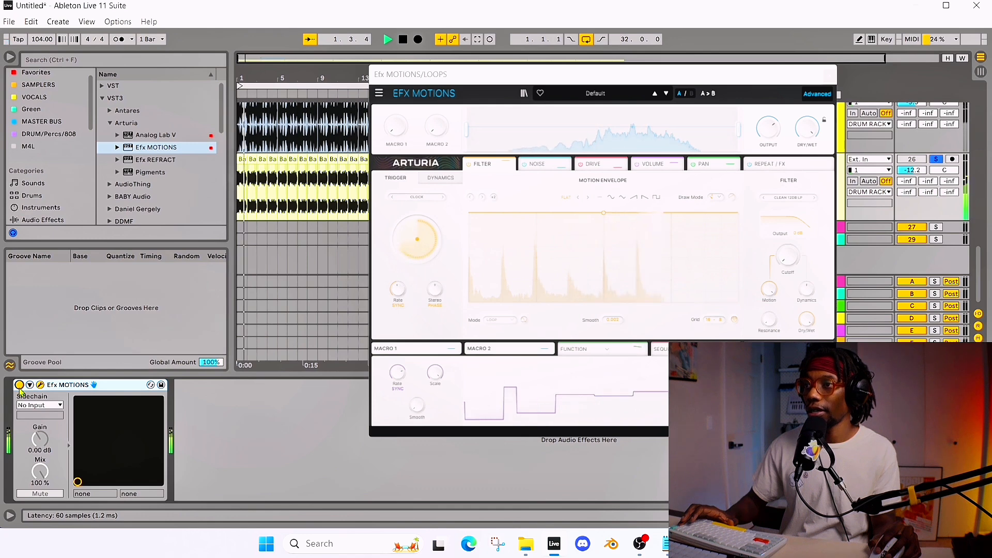
key("space")
left_click(19, 385)
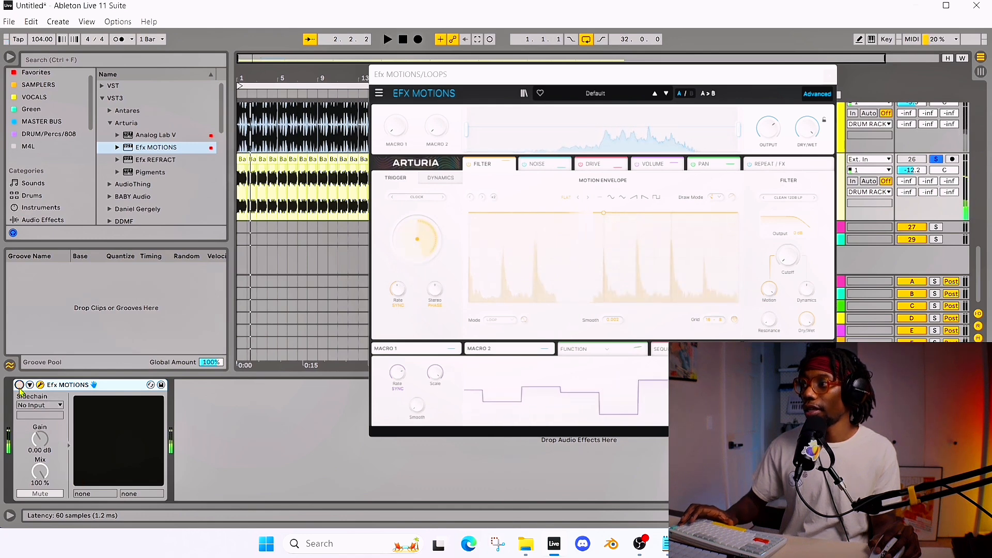
key("space")
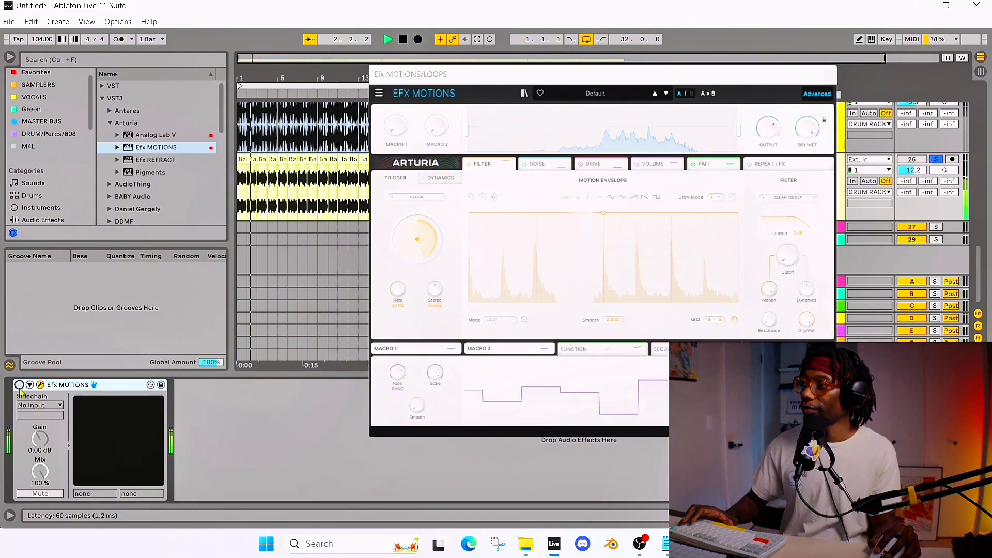
key("space")
left_click(19, 385)
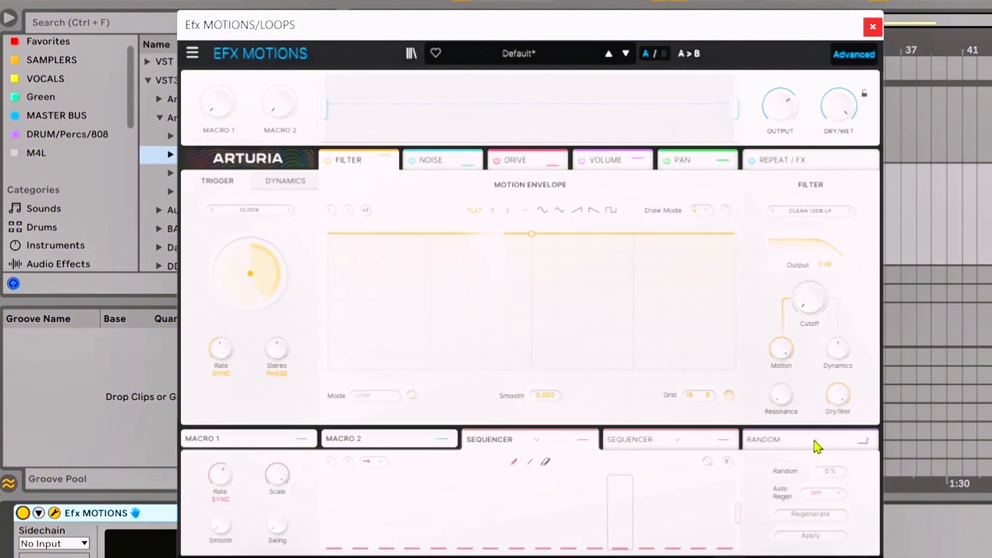
- Change the Random modulator to a Sequencer and add a Multiband effect in the first FX slot
left_click(800, 456)
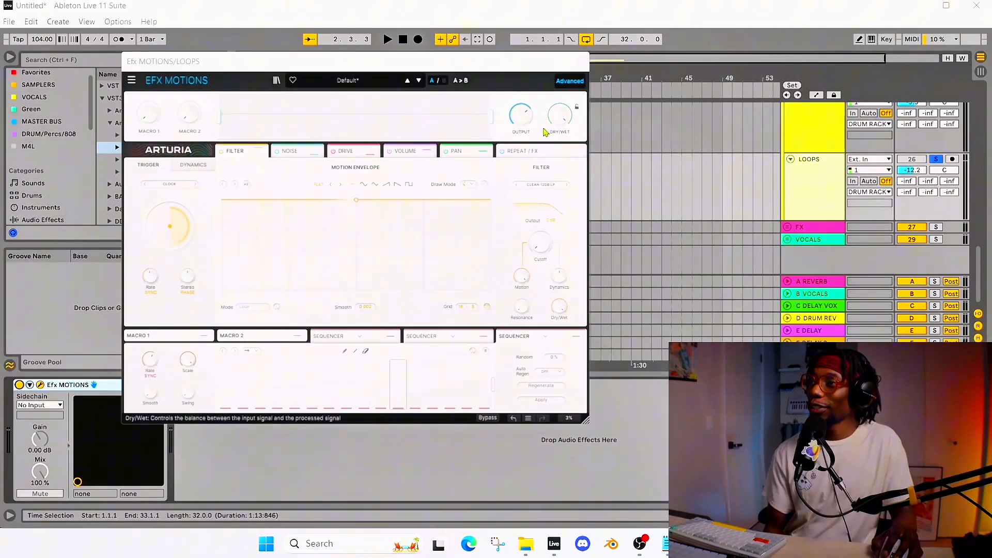
left_click(536, 151)
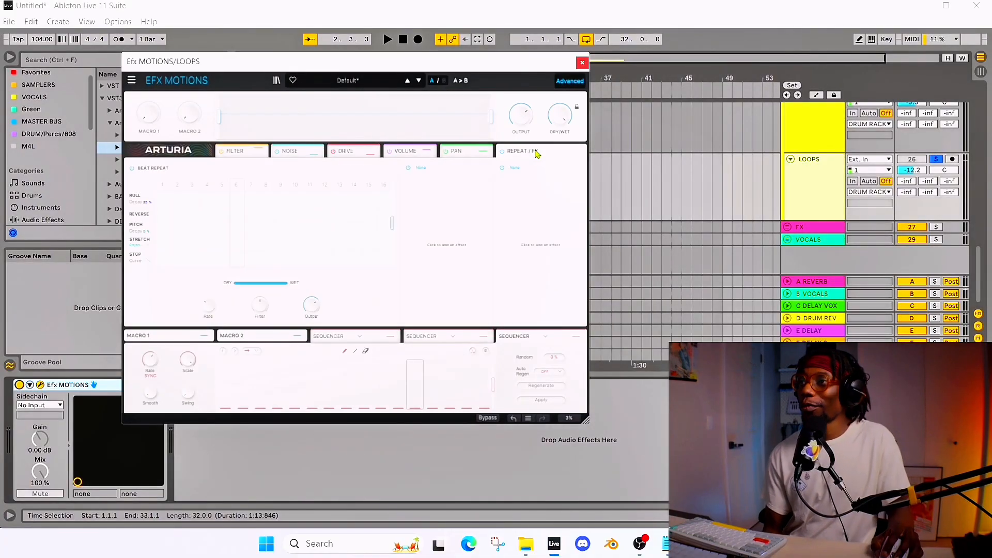
left_click(413, 206)
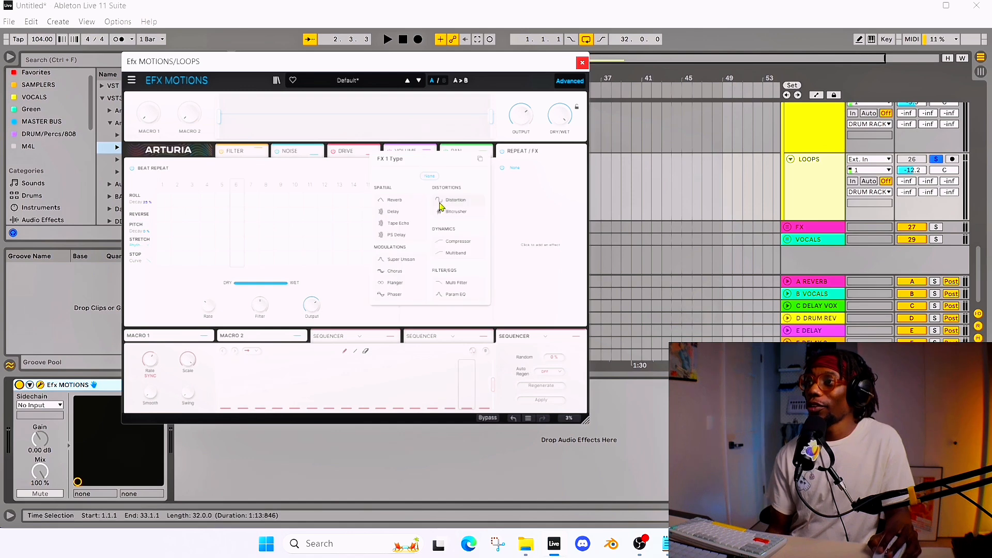
left_click(458, 254)
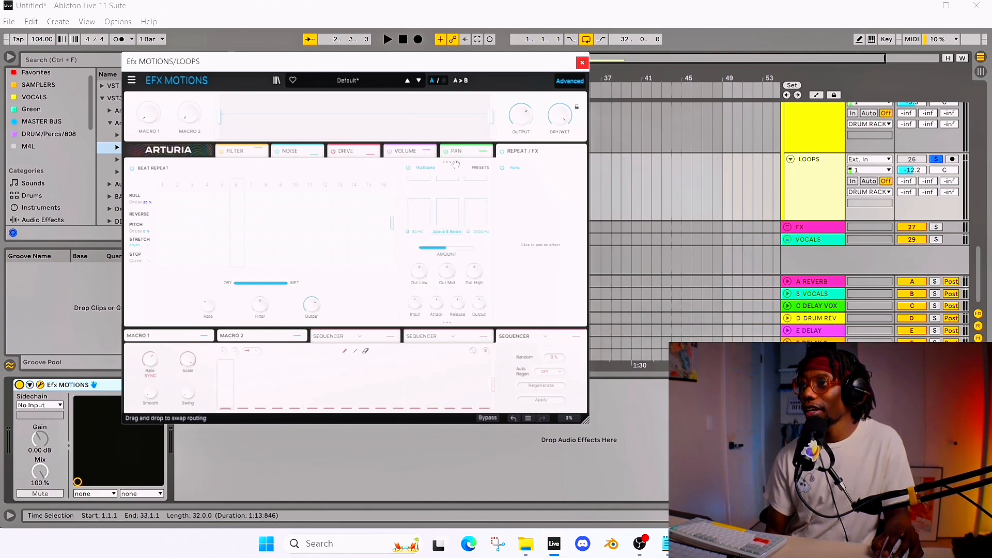
- Load the 3 Bands Limiter preset in the Multiband effect
left_click(468, 178)
left_click(482, 210)
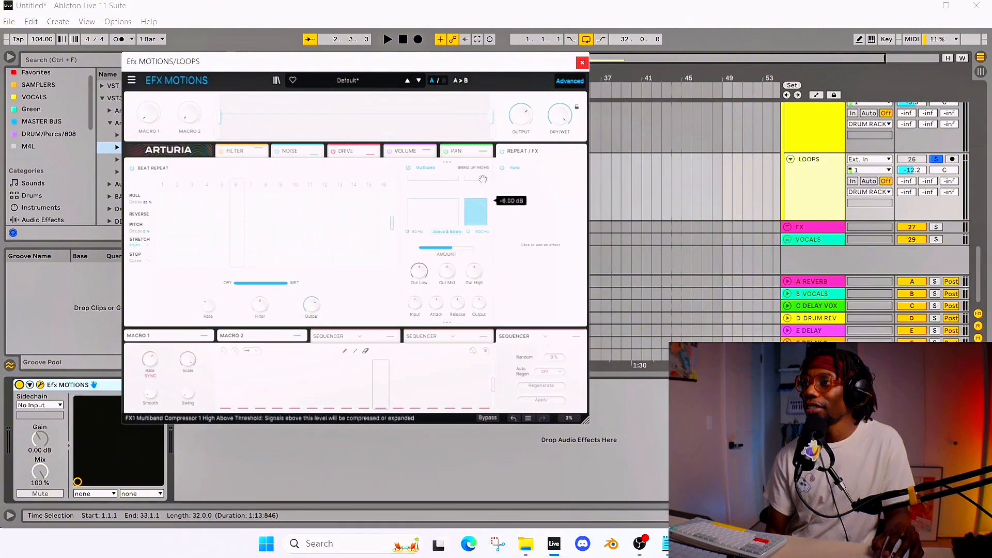
left_click(473, 168)
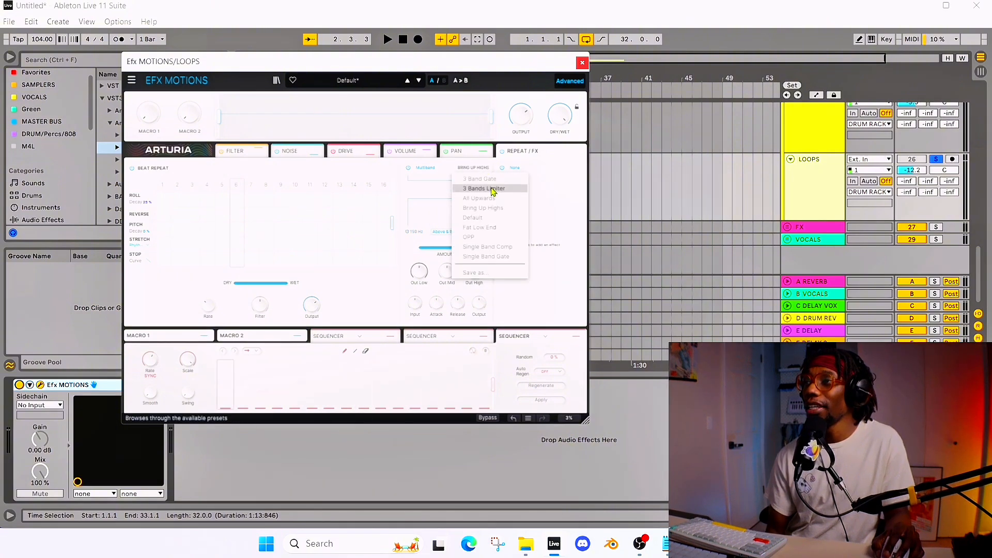
left_click(484, 188)
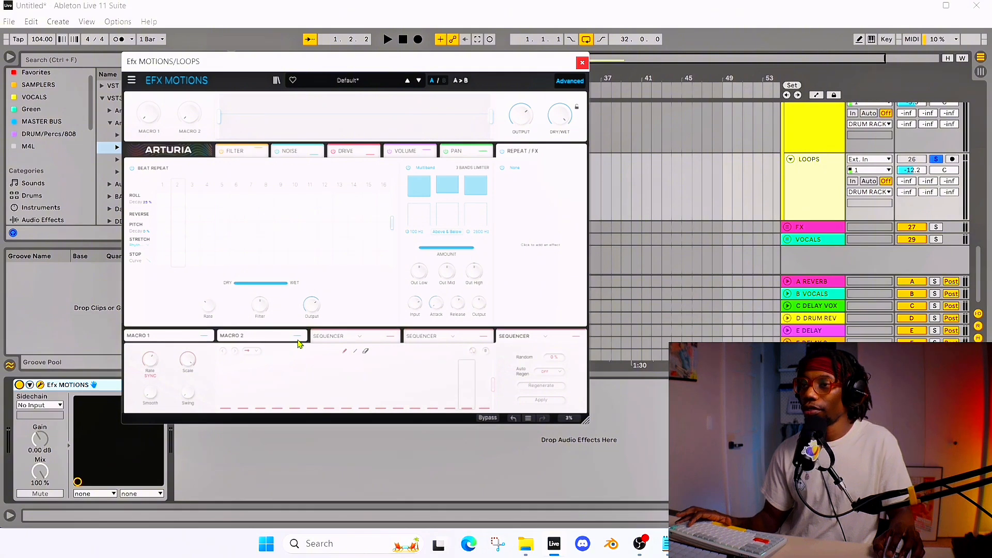
- Reorder the effect chain so the Pan module sits directly before Drive, and show the Pan settings
left_click(297, 151)
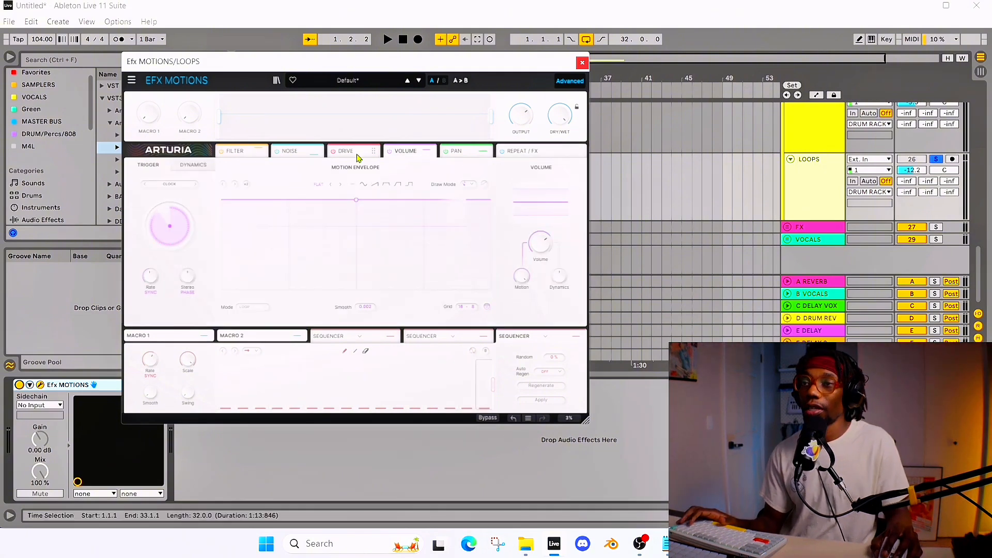
left_click(367, 154)
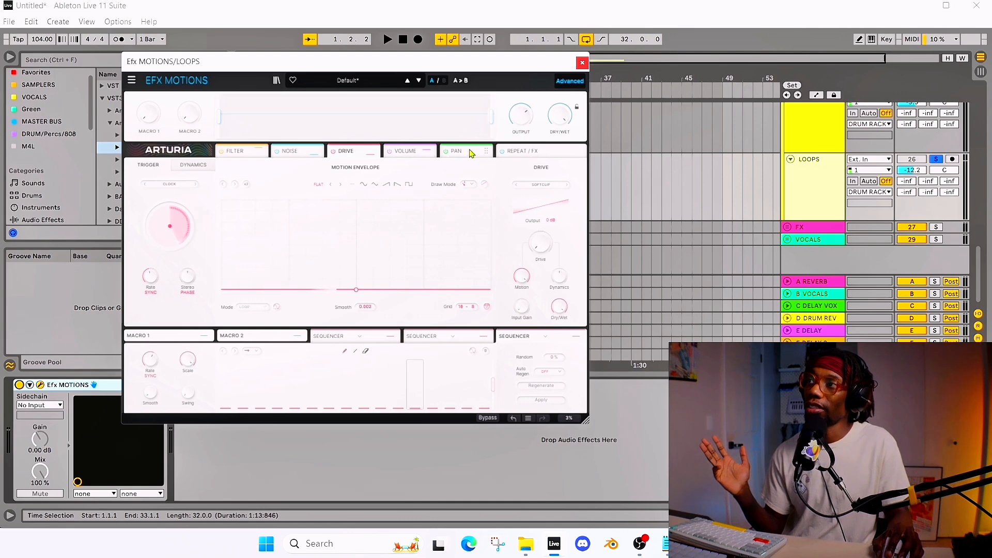
left_click_drag(471, 154, 337, 151)
left_click(340, 152)
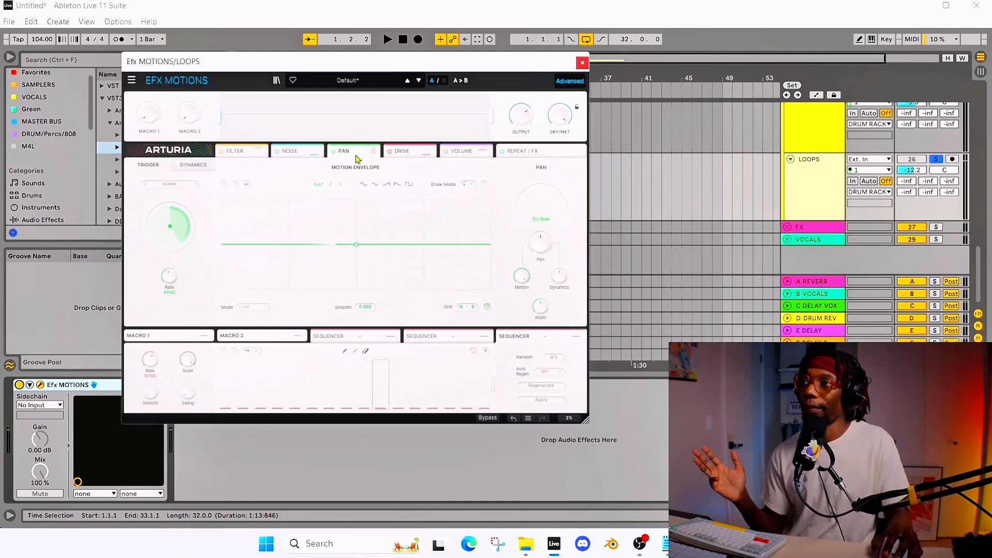
- Assign the first sequencer to Pan's Motion amount and the third sequencer to Filter's Motion amount, with both amounts at zero
mouse_move(521, 276)
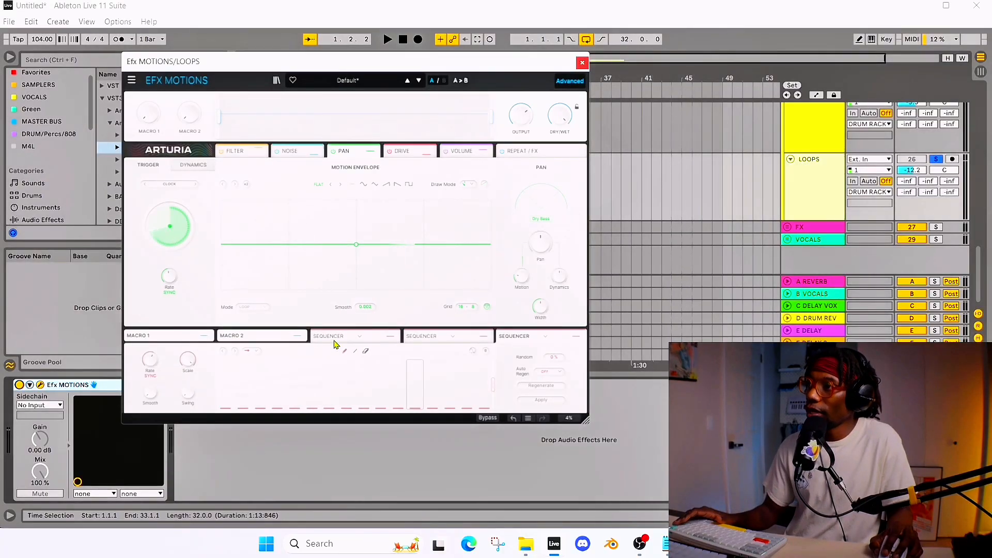
left_click_drag(390, 336, 520, 279)
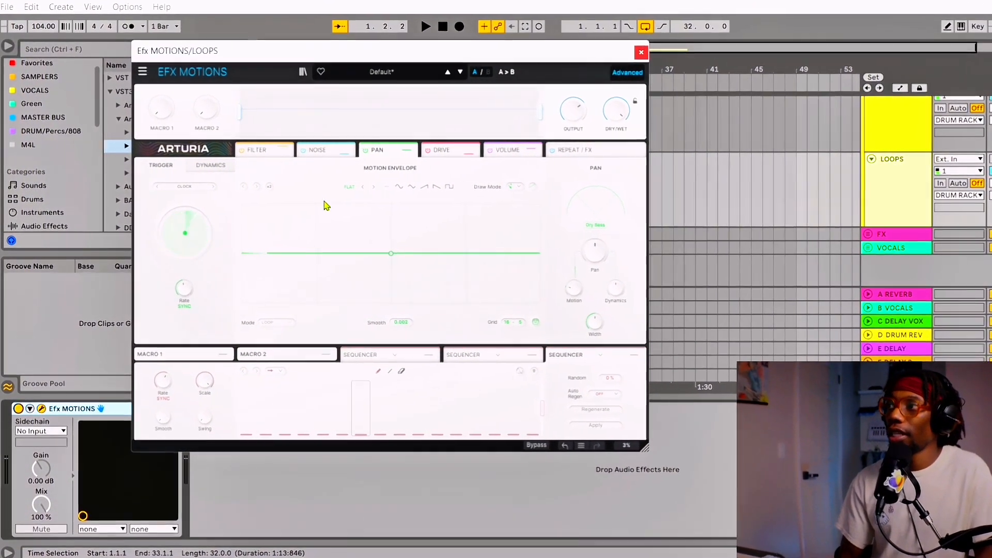
left_click(257, 150)
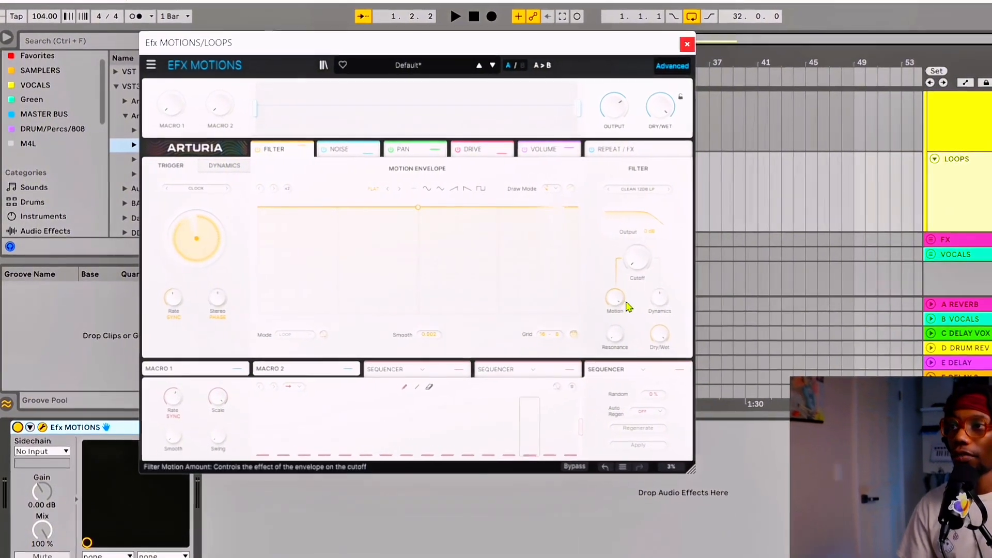
mouse_move(613, 302)
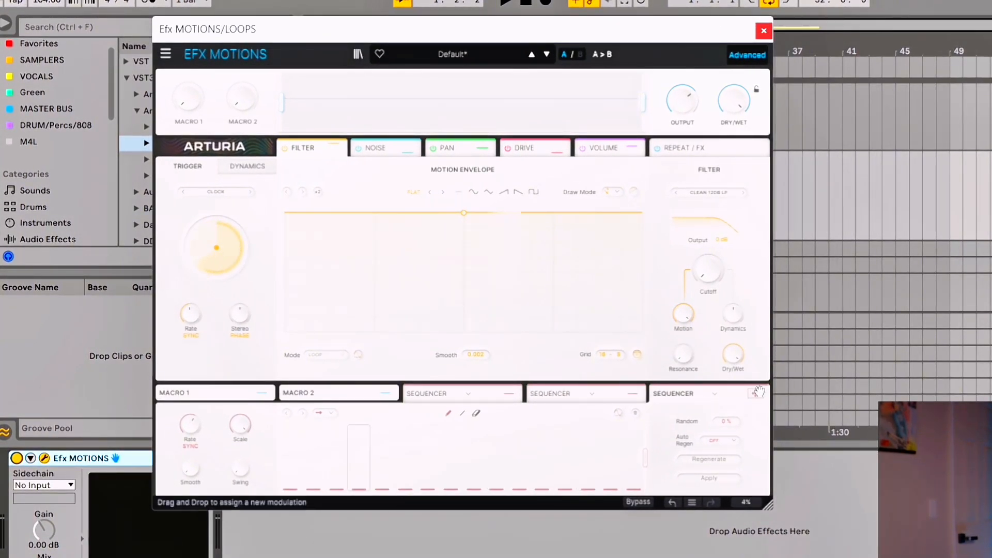
left_click_drag(716, 291, 685, 321)
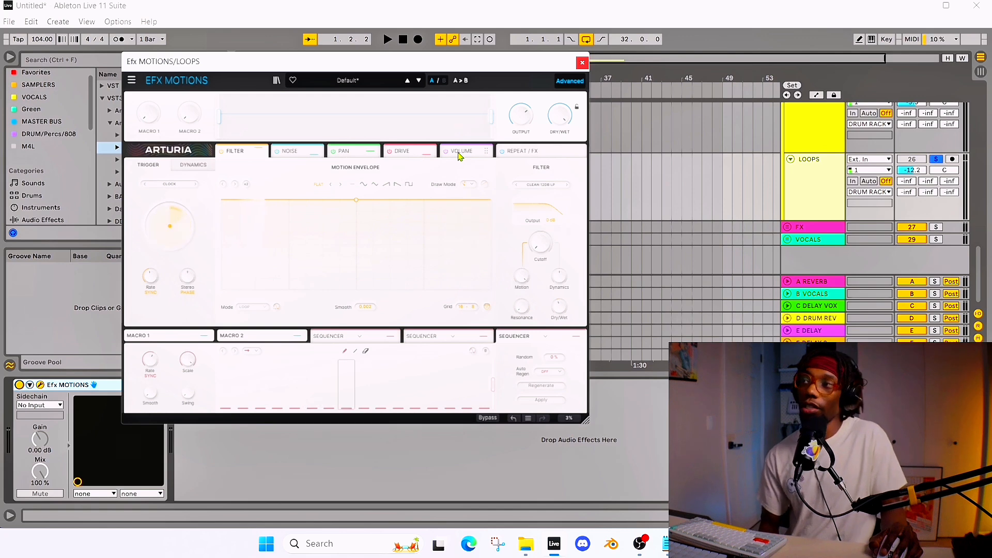
- Show the Volume module's settings and set Auto Regen to 1 Bar on the three sequencers
left_click(459, 153)
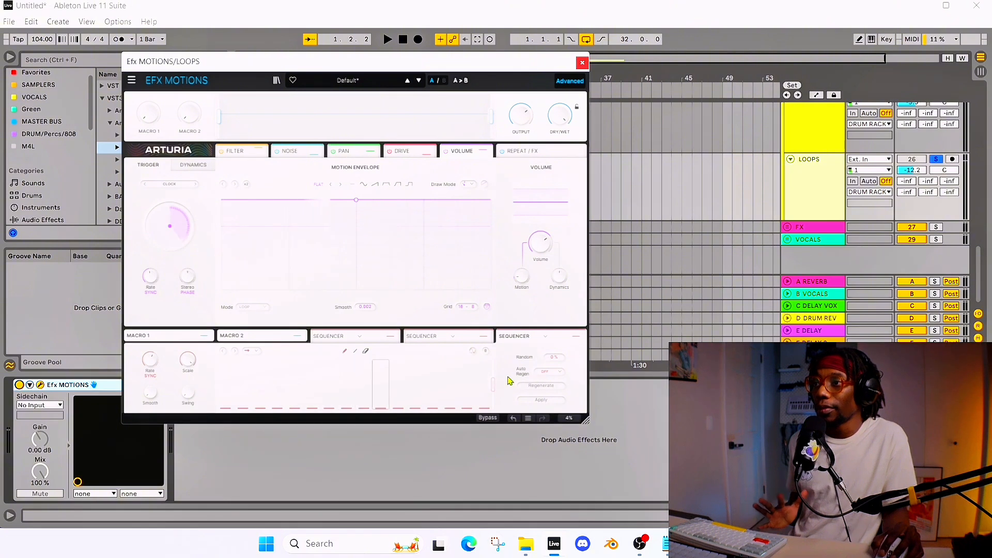
left_click(549, 372)
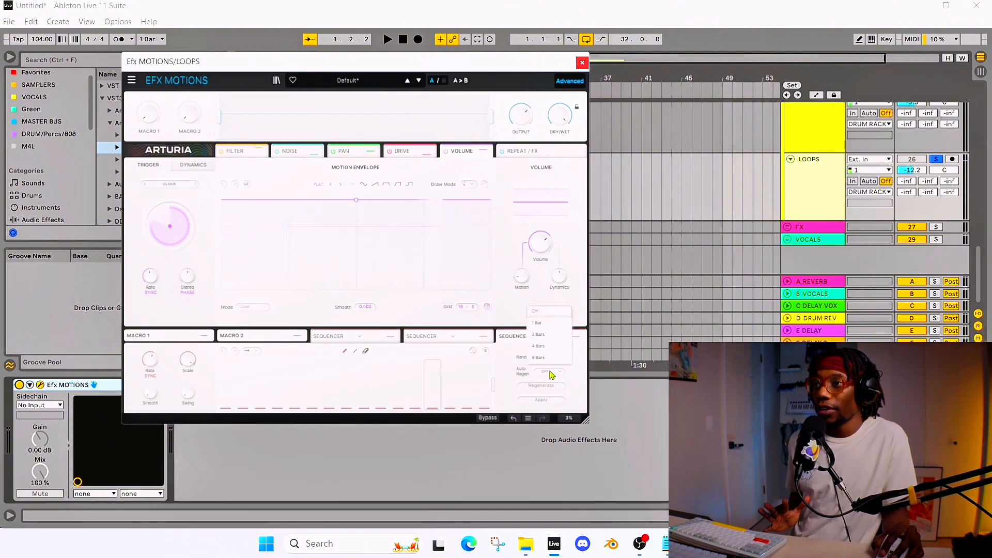
left_click(560, 324)
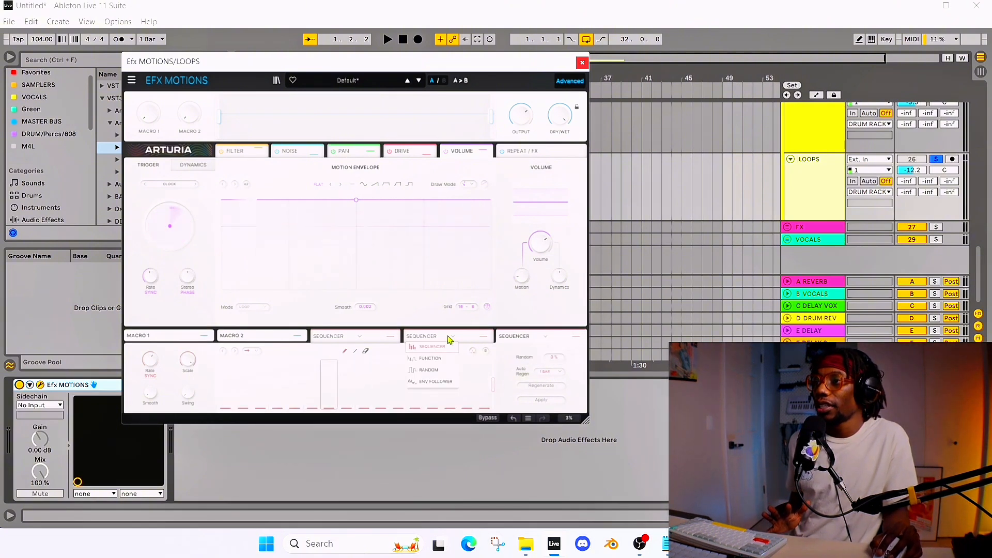
left_click(349, 337)
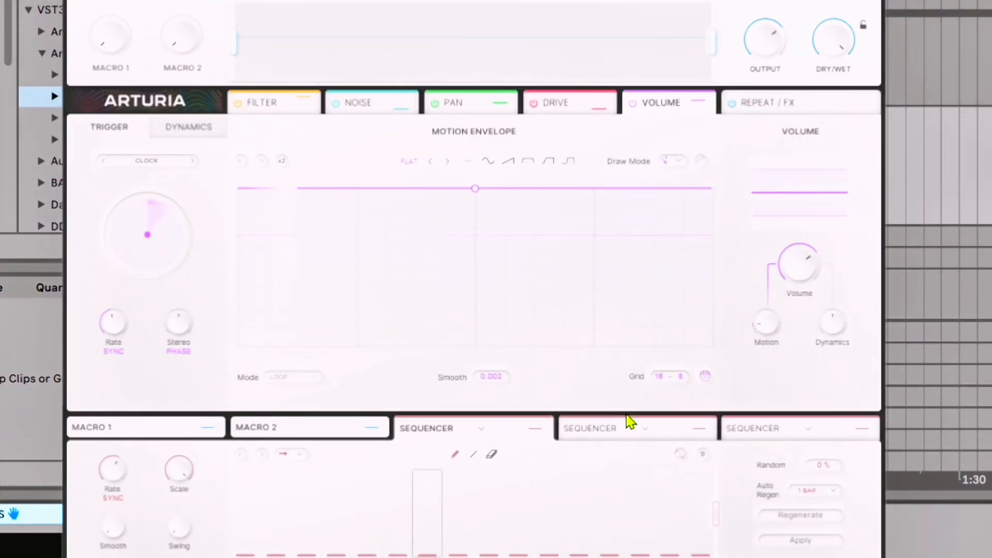
- Shorten the third sequencer to 13 steps and raise steps 10 and 13
left_click(788, 429)
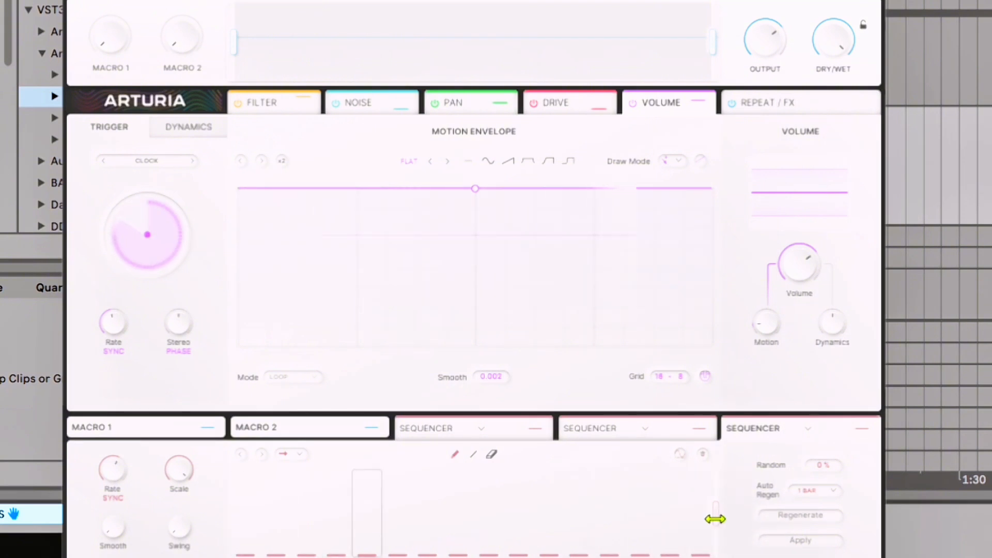
left_click_drag(715, 518, 564, 518)
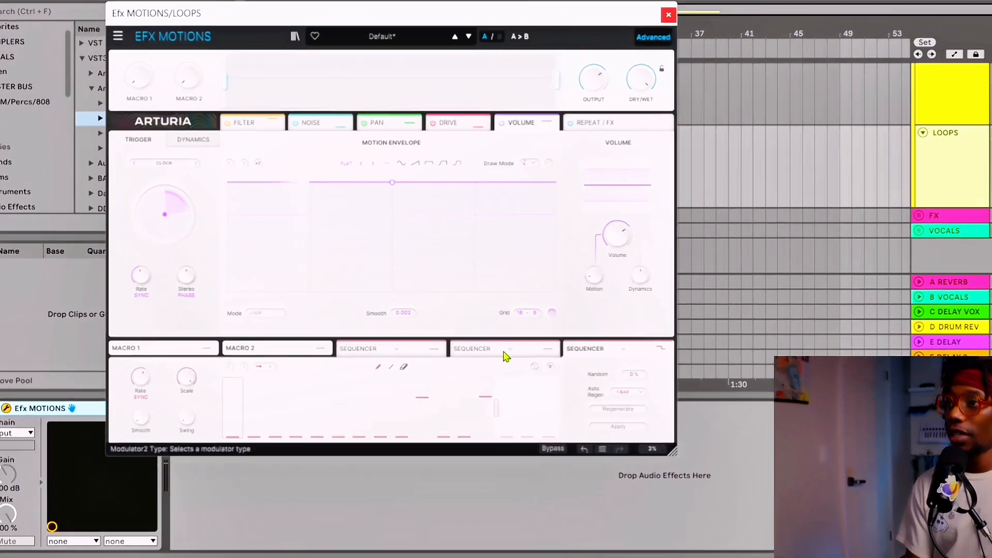
- Shorten the second sequencer to 8 steps and raise step 7 slightly and step 8 higher
left_click(433, 338)
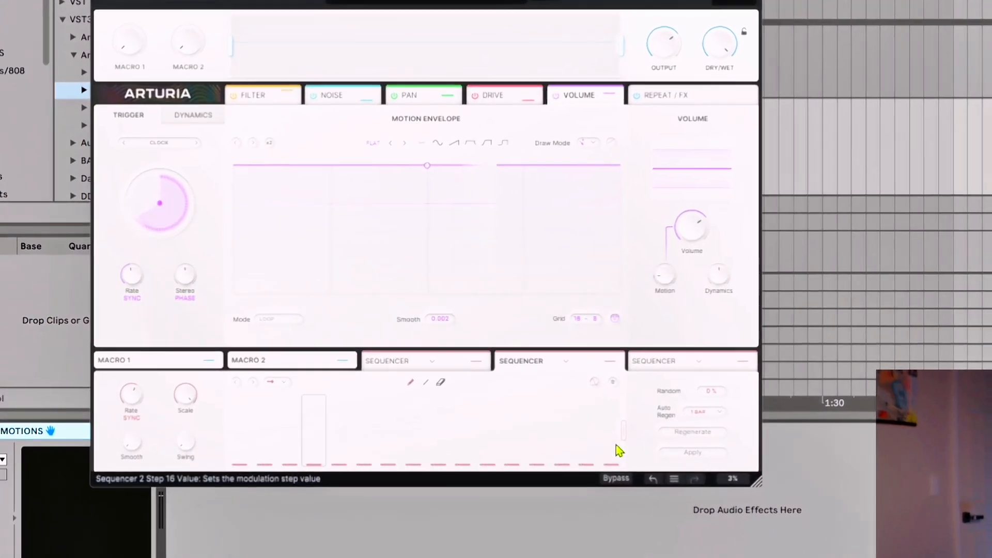
left_click_drag(623, 429, 449, 430)
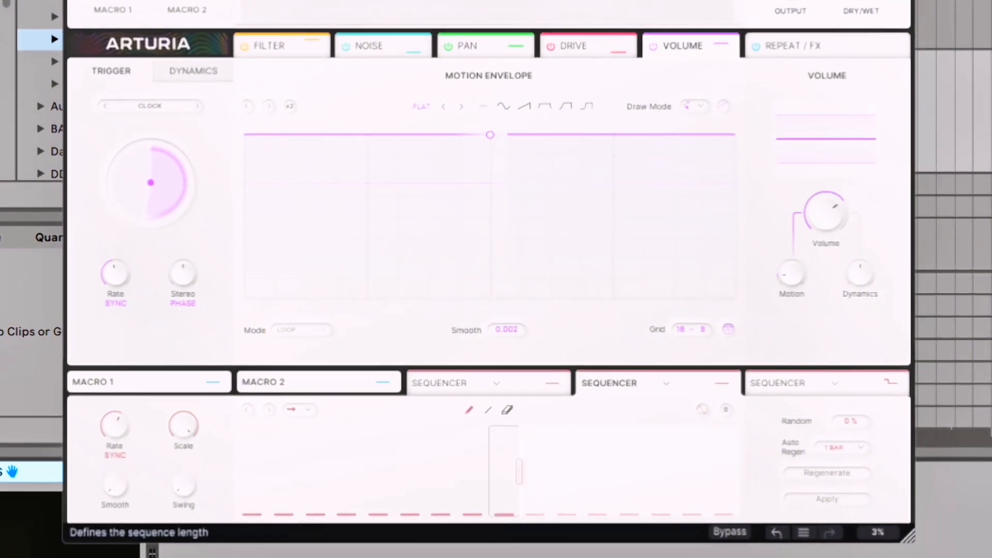
left_click_drag(519, 471, 489, 476)
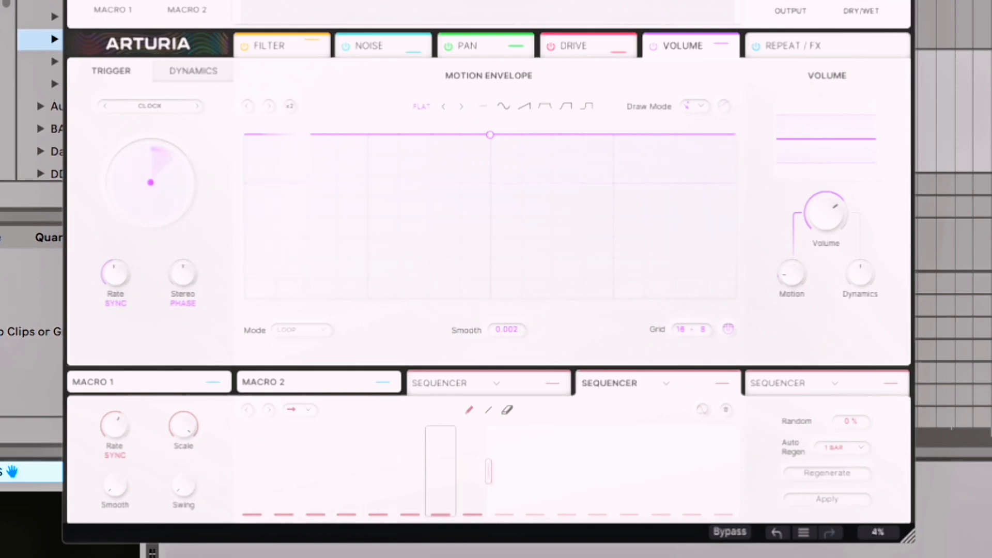
mouse_move(464, 466)
left_mouse_down()
mouse_move(440, 493)
mouse_move(457, 492)
left_mouse_up()
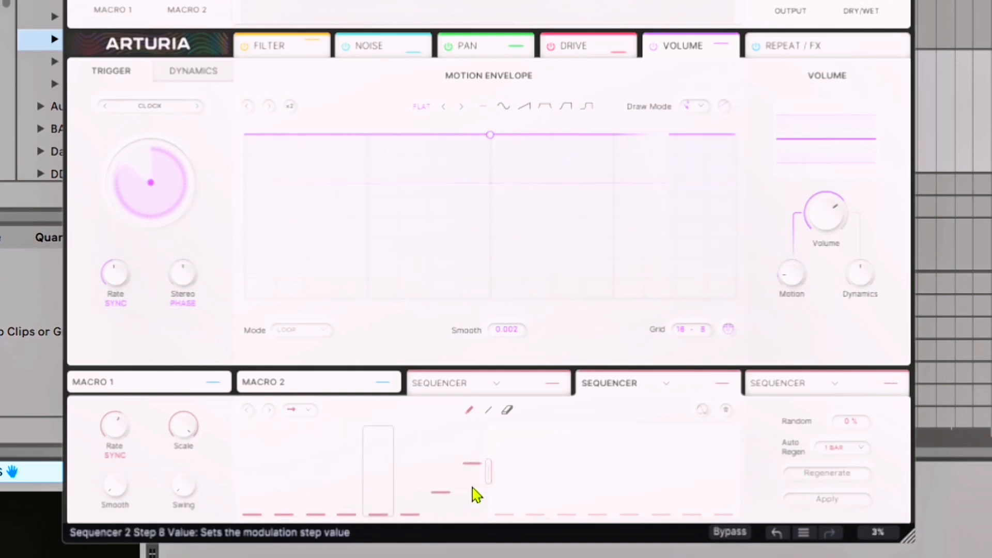
- Shorten the first sequencer to 15 steps and raise steps 2, 3, 10 and 14 to different heights
left_click(466, 395)
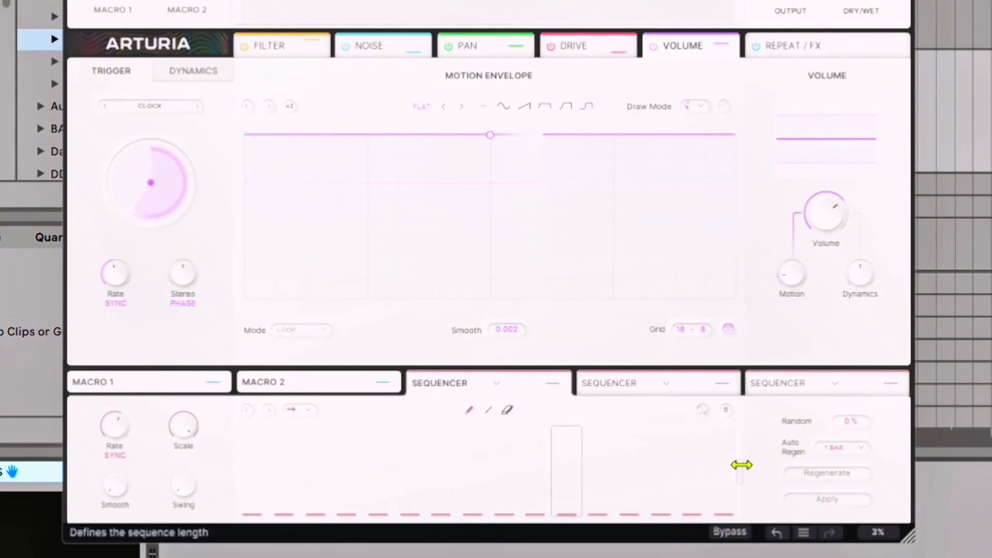
left_click_drag(740, 466, 676, 471)
left_click(817, 394)
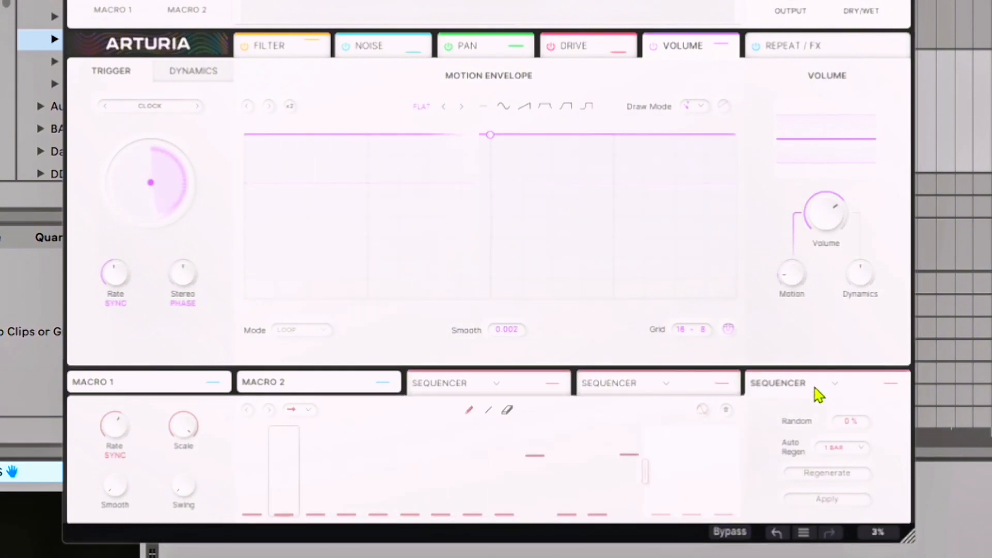
left_click(616, 390)
left_click(468, 387)
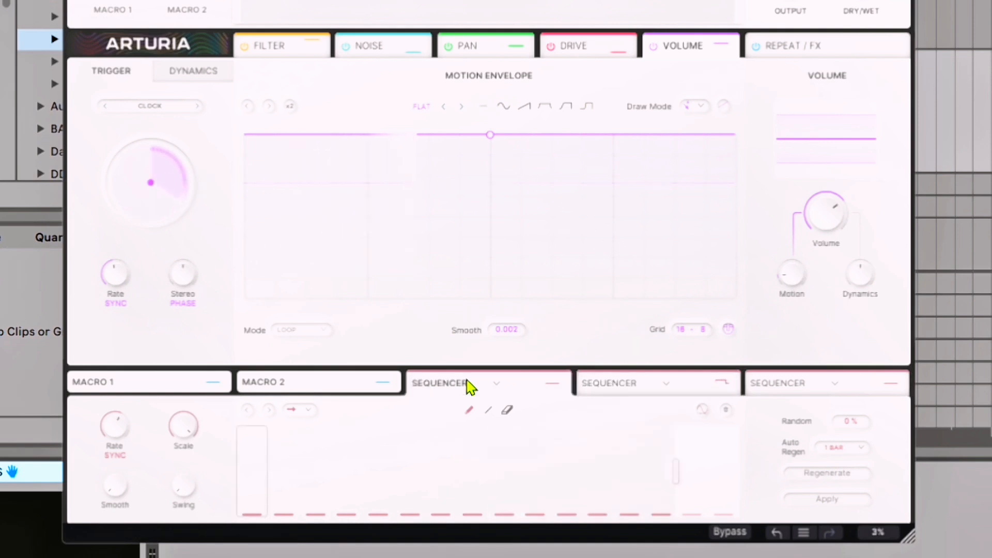
left_click_drag(672, 469, 708, 469)
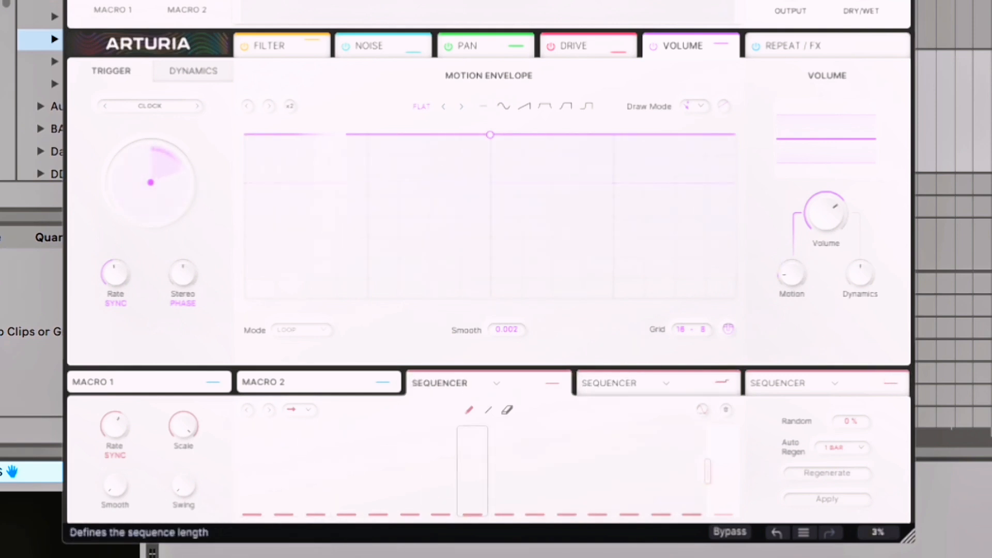
left_click_drag(520, 484, 522, 471)
left_click_drag(314, 475, 293, 460)
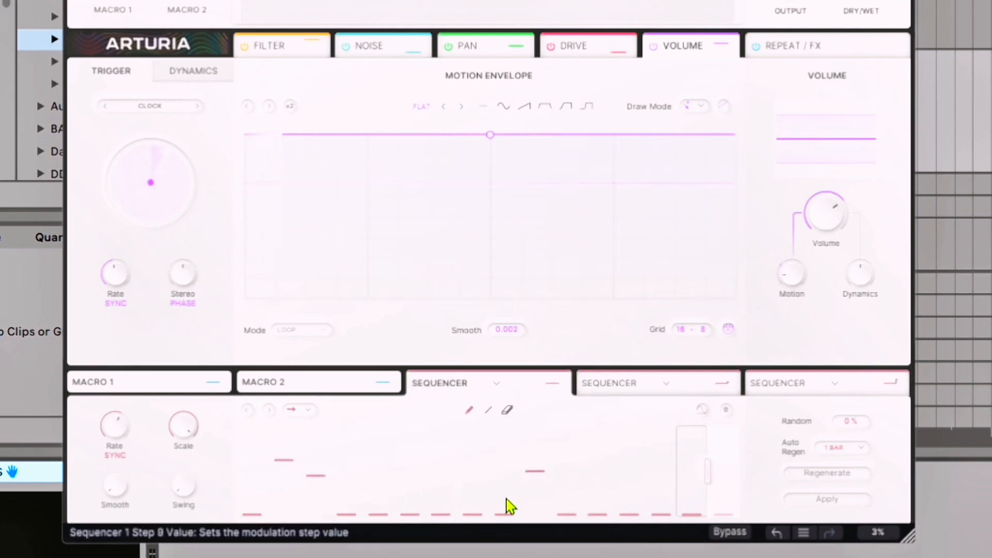
left_click_drag(670, 491, 665, 486)
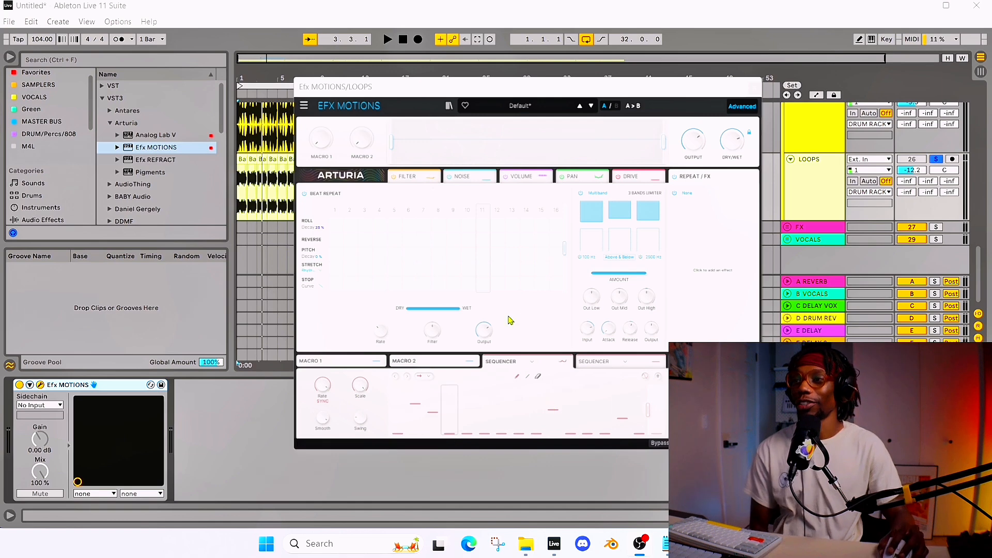
- Play the loop and, in a 14-step Beat Repeat, place a 1/2 roll on step 1 and a 1/4 roll on step 3
left_click(336, 226)
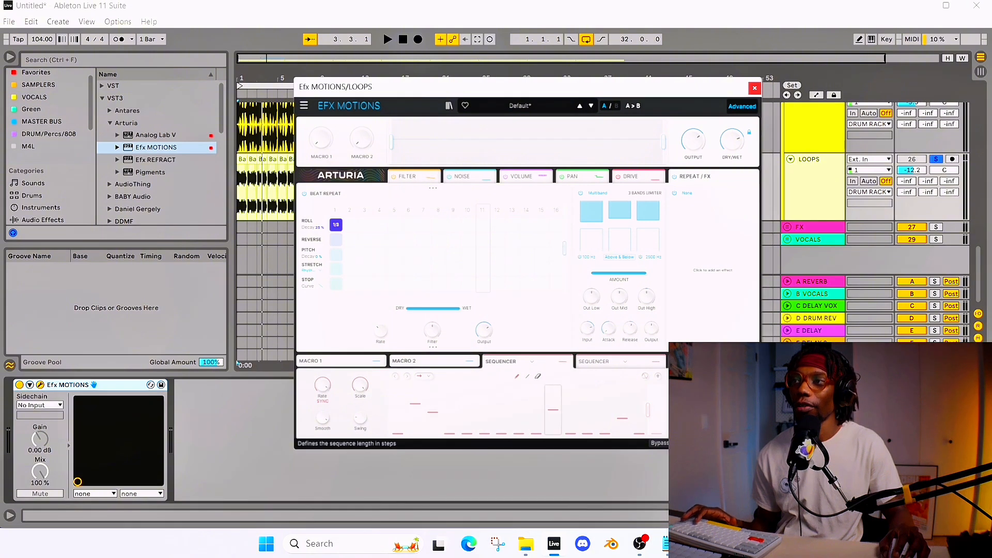
left_click(388, 39)
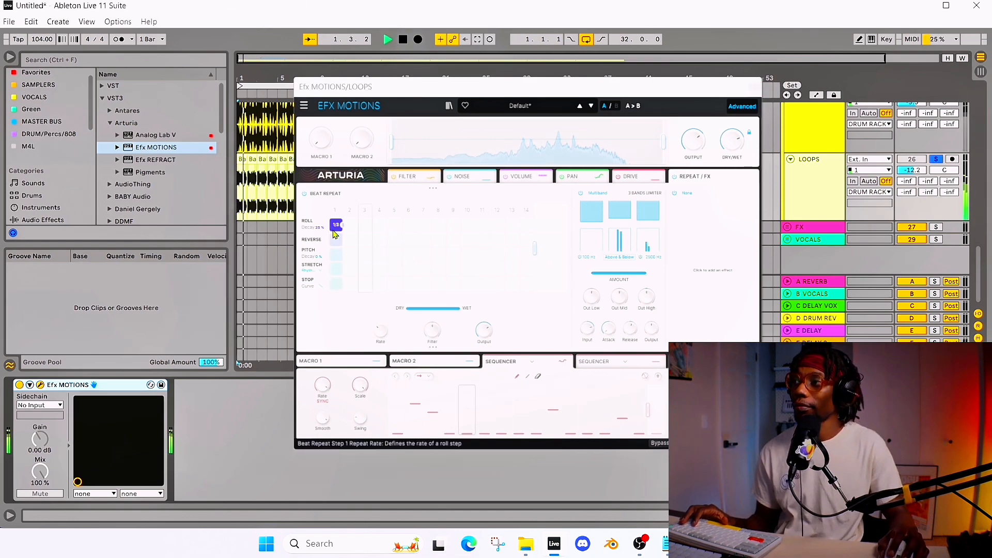
left_click(350, 225)
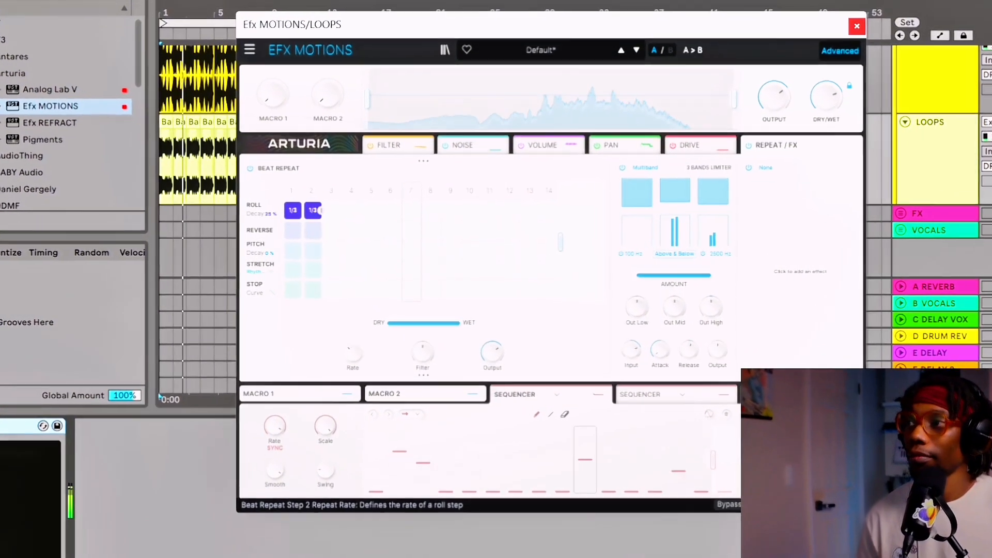
left_click_drag(312, 210, 312, 217)
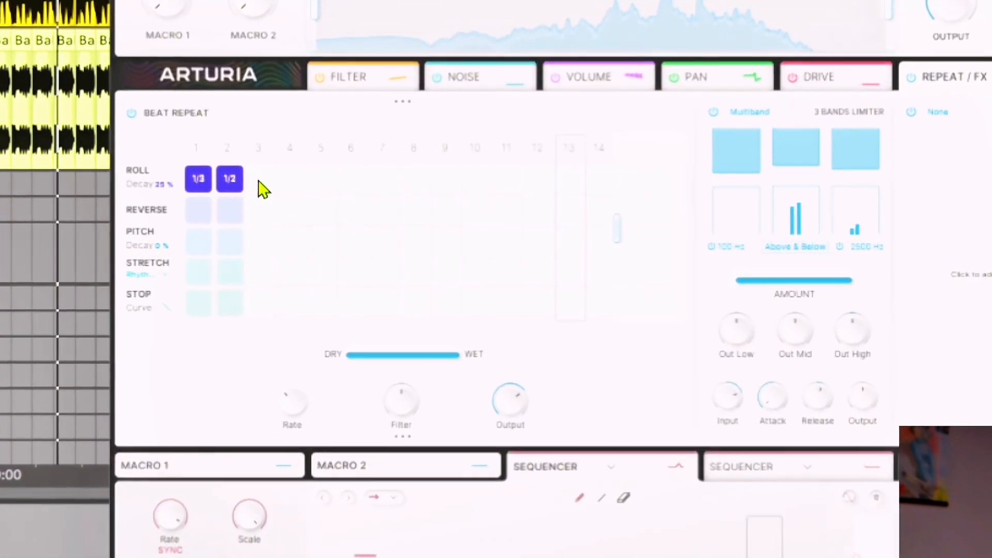
left_click(273, 198)
left_click(252, 178)
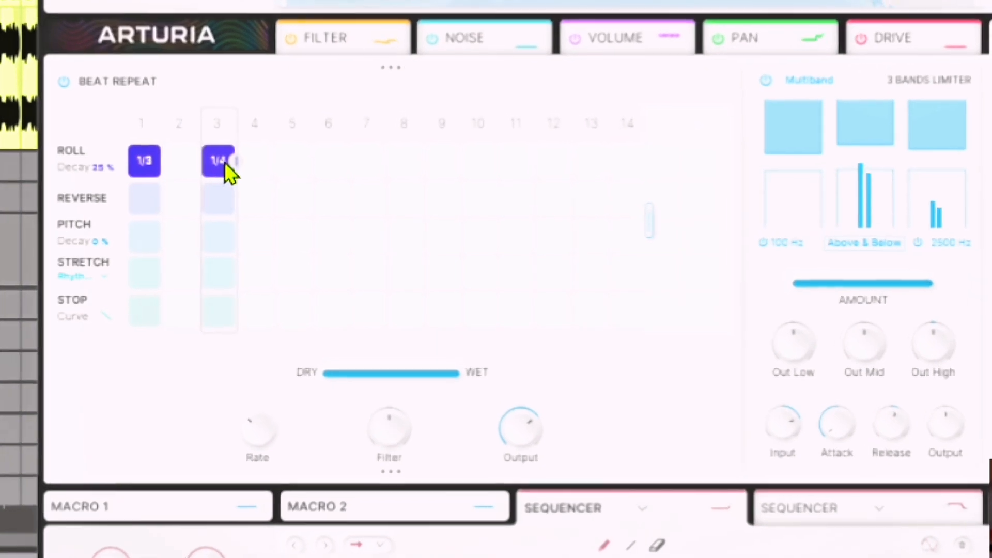
left_click_drag(138, 158, 138, 165)
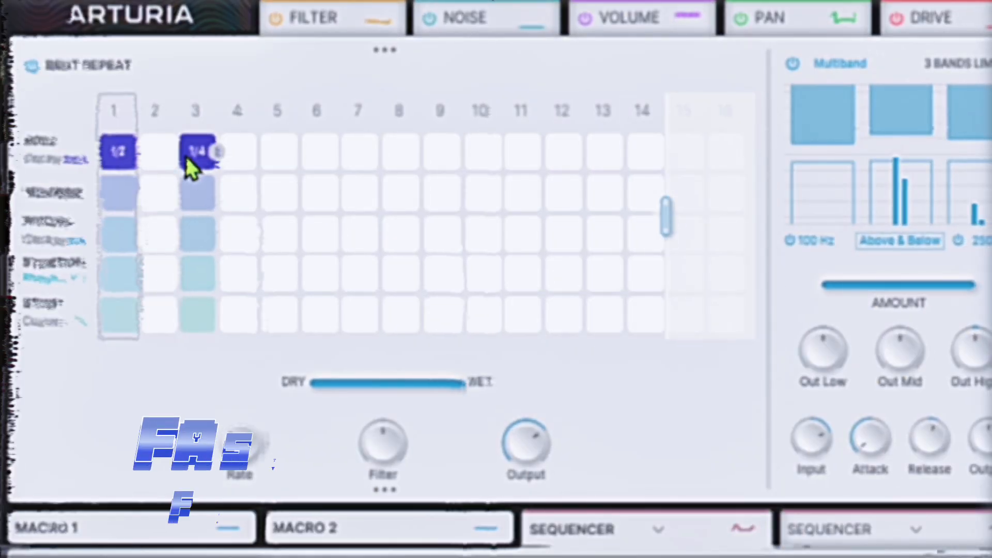
- Add Beat Repeat rolls of 1/2 on steps 4 and 5 and of 1 on step 6, linking steps 5 and 6
left_click(237, 151)
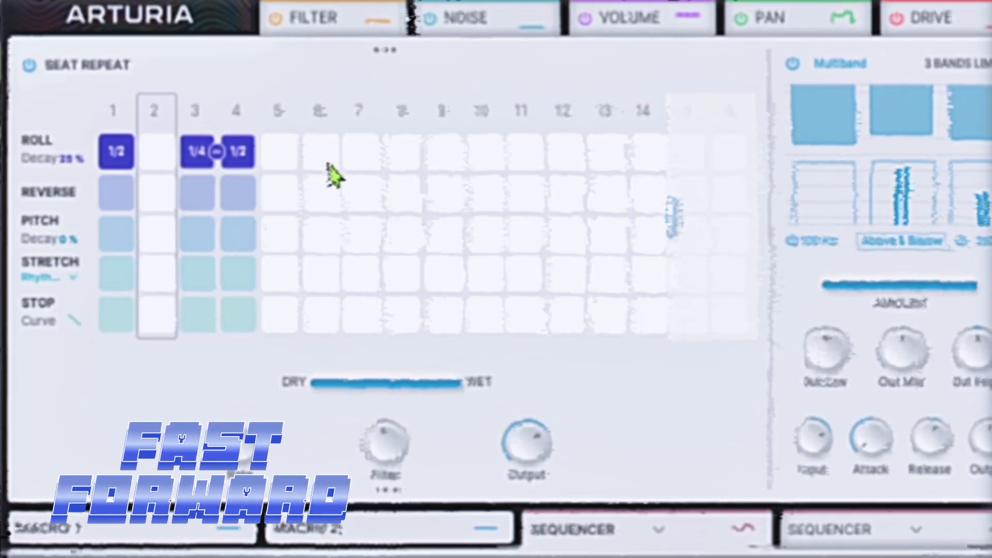
left_click(279, 151)
left_click(320, 151)
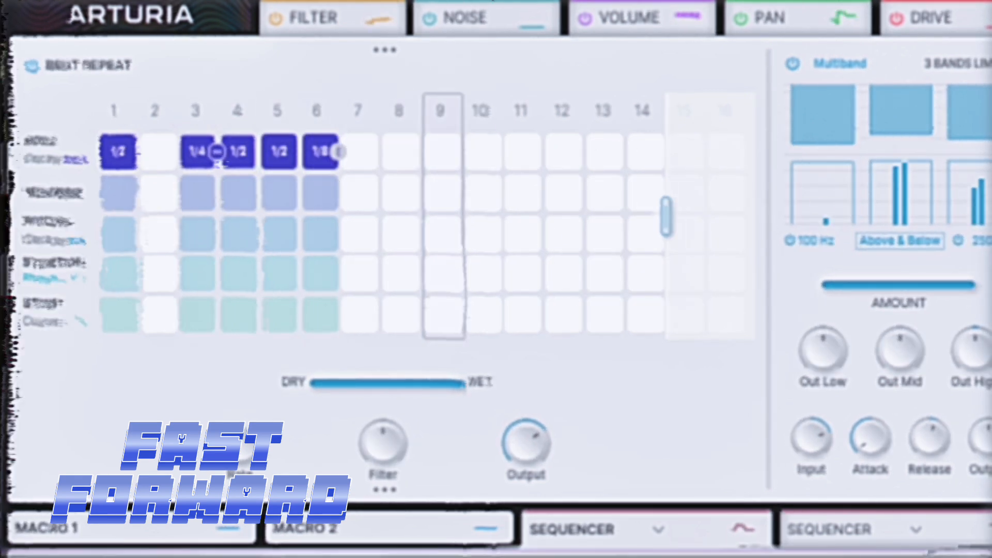
left_click_drag(320, 152, 321, 129)
left_click(299, 152)
- Add a reverse on Beat Repeat step 2 and pitch shifts of -7 and -8 on steps 9 and 10
left_click(160, 193)
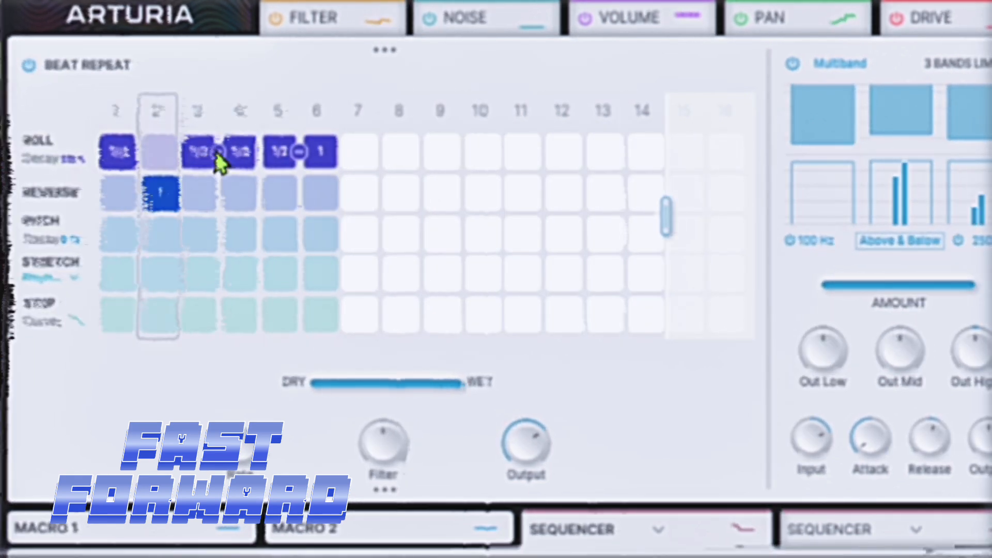
left_click(442, 235)
left_click(483, 235)
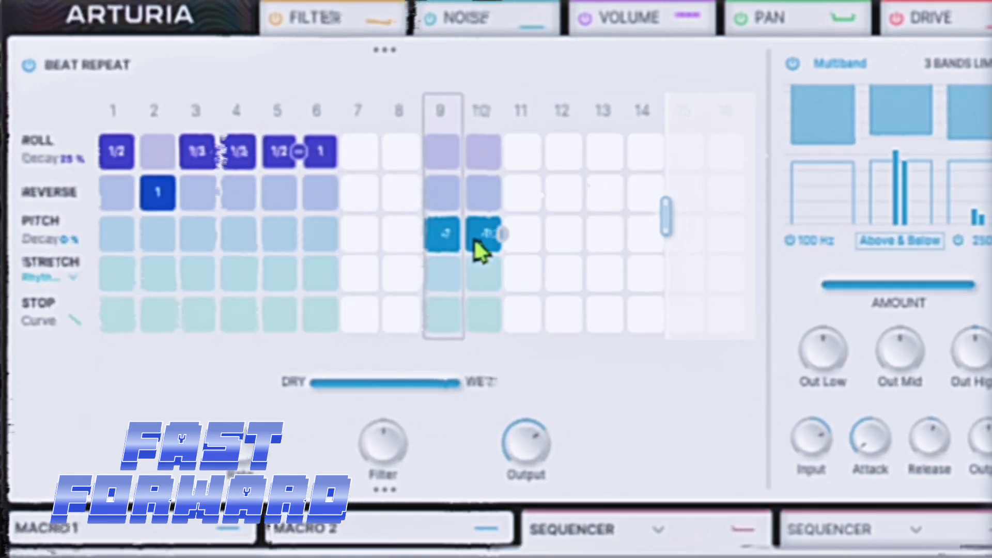
- Set the step 3 roll to 1/4, and add a 1/8 roll on step 12 and linked 1:3 stops on steps 13 and 14
left_click_drag(199, 152, 199, 163)
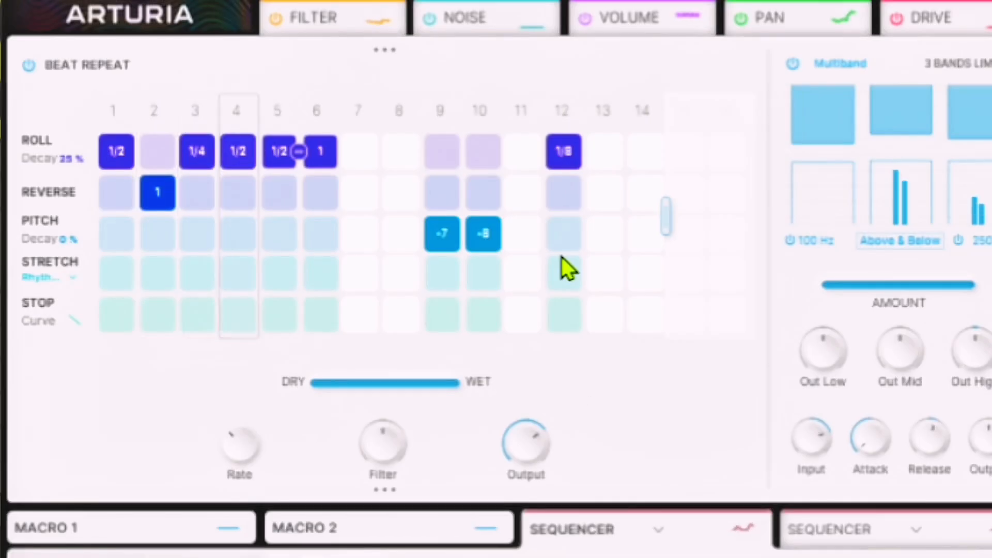
mouse_move(605, 314)
left_mouse_down()
mouse_move(645, 314)
mouse_move(607, 305)
left_mouse_up()
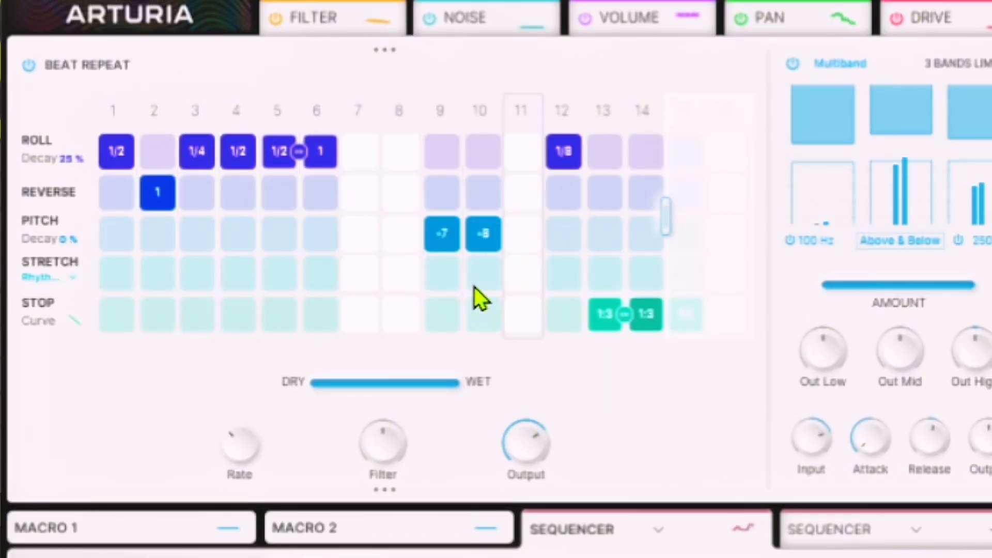
- Set Beat Repeat's Dry/Wet mix fully dry and adjust the sequencer modulation amount on it
left_click_drag(401, 384, 310, 383)
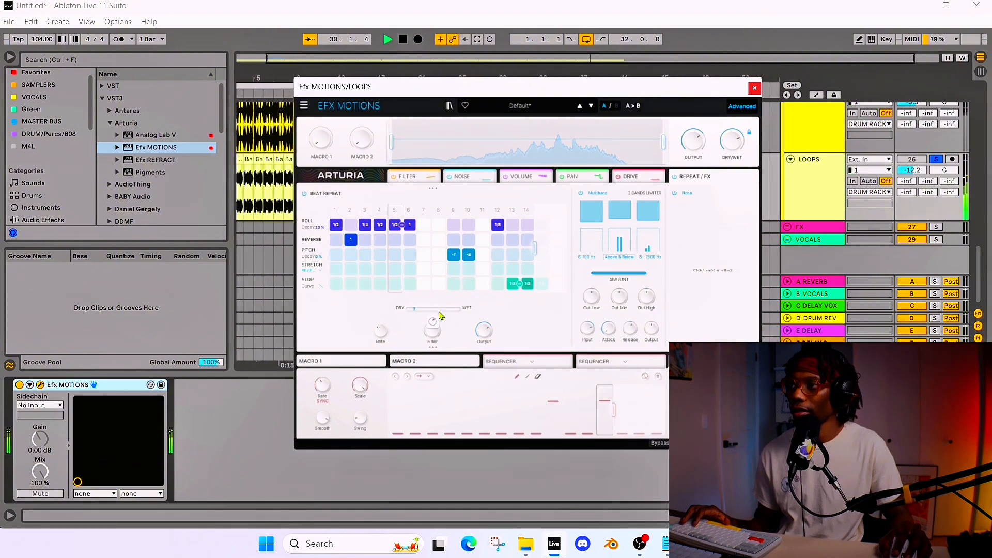
left_click_drag(435, 325, 435, 340)
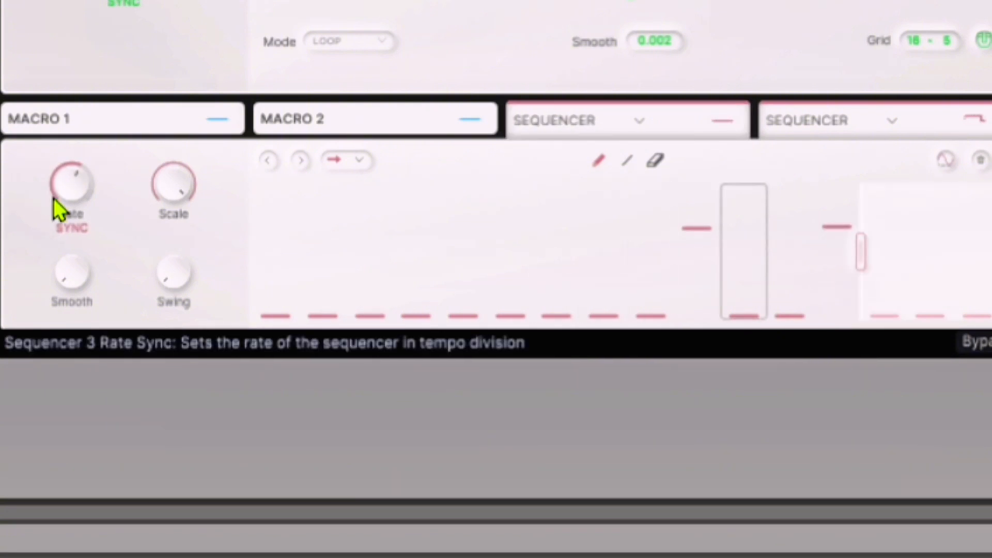
- Slow the third sequencer's Rate, raise its Smooth strongly and set its Swing to 52.7 %
left_click_drag(58, 194, 58, 225)
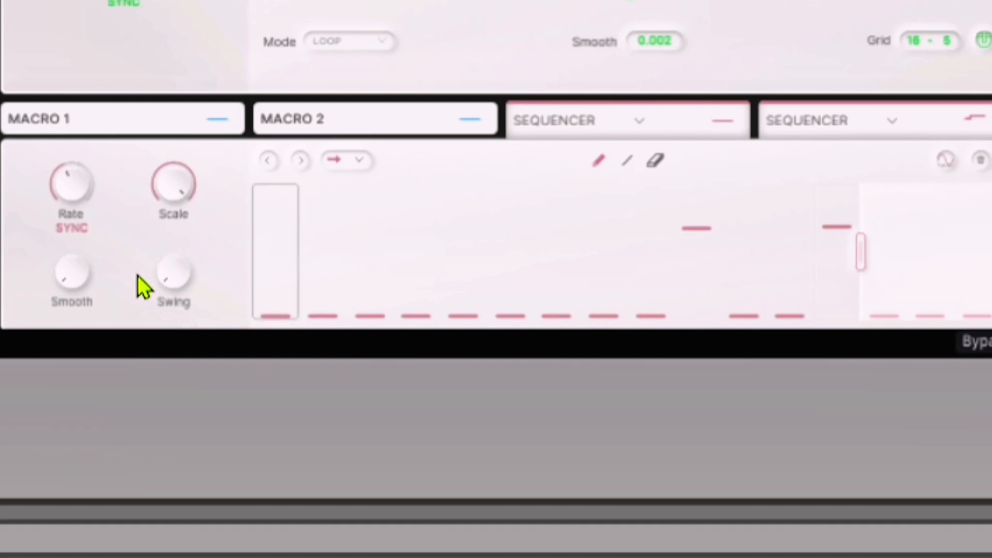
left_click_drag(75, 277, 71, 237)
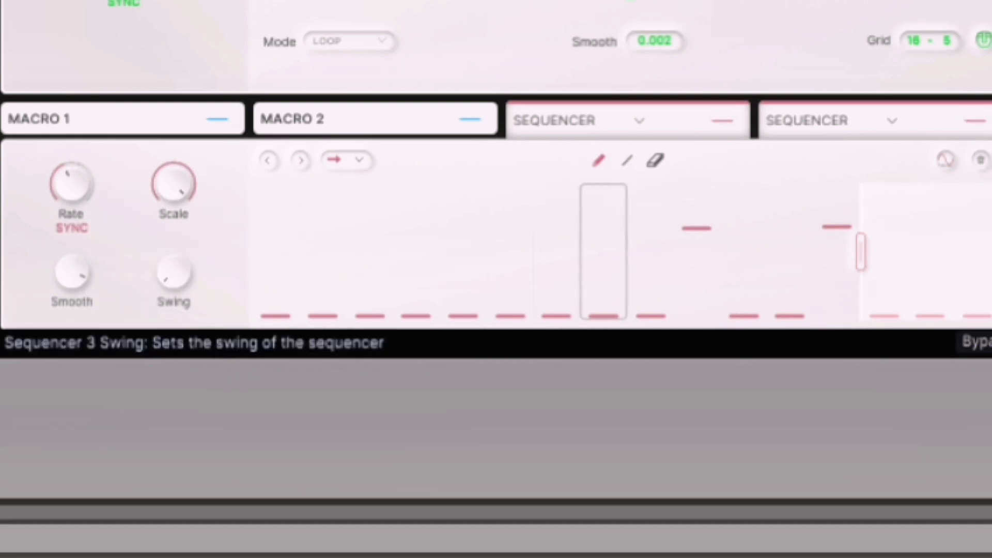
left_click_drag(173, 273, 173, 259)
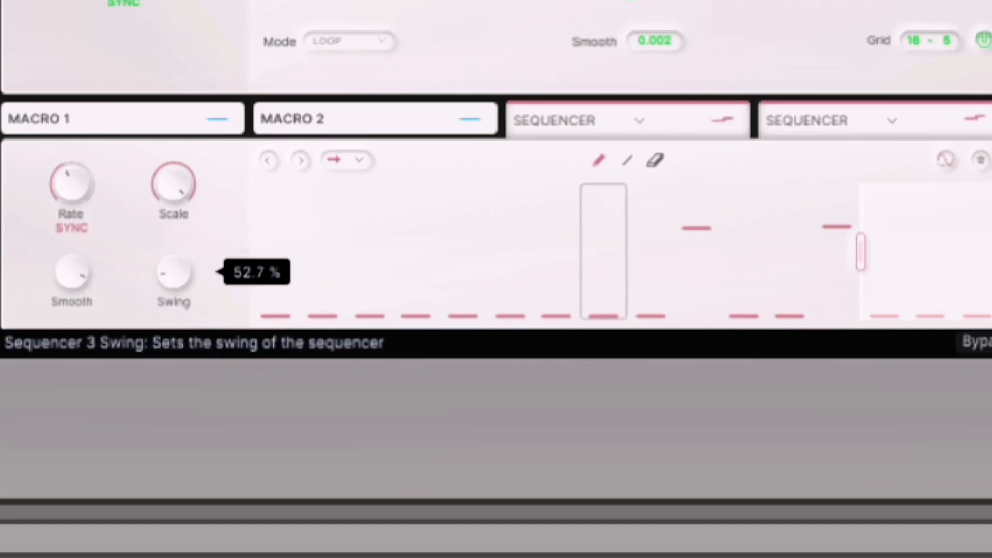
- Raise the second sequencer's Smooth moderately and compare its settings with the third sequencer's
left_click(829, 119)
left_click_drag(71, 272, 71, 272)
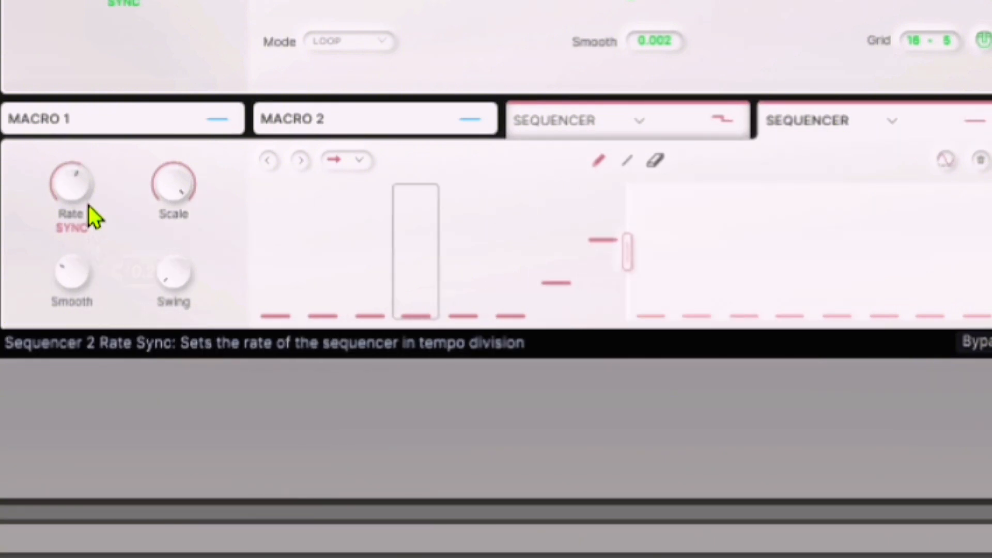
left_click(991, 120)
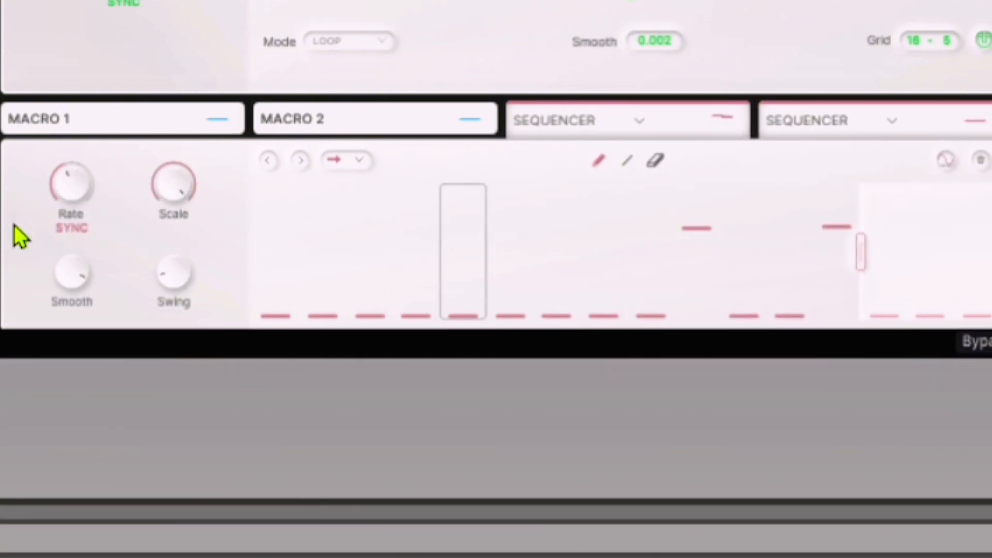
left_click(866, 126)
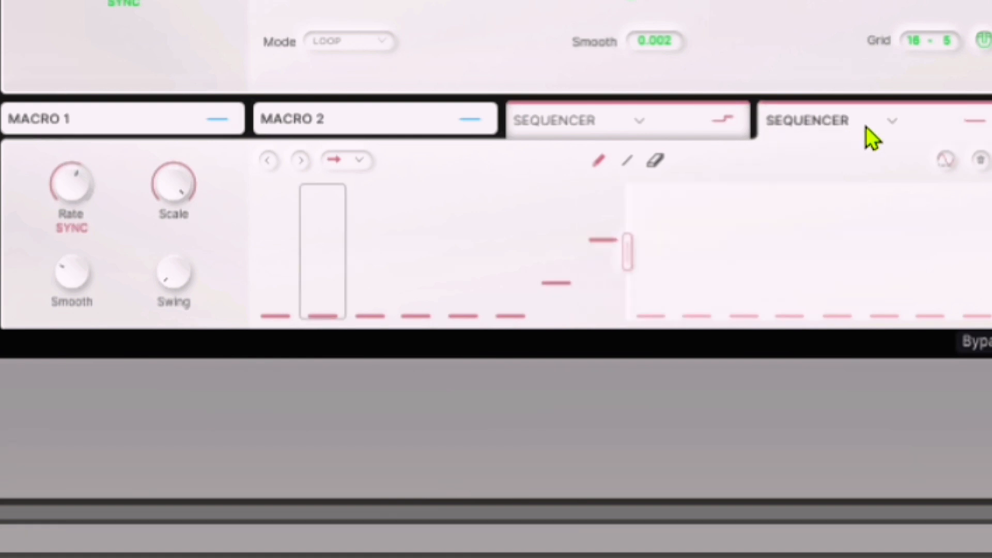
left_click(73, 193)
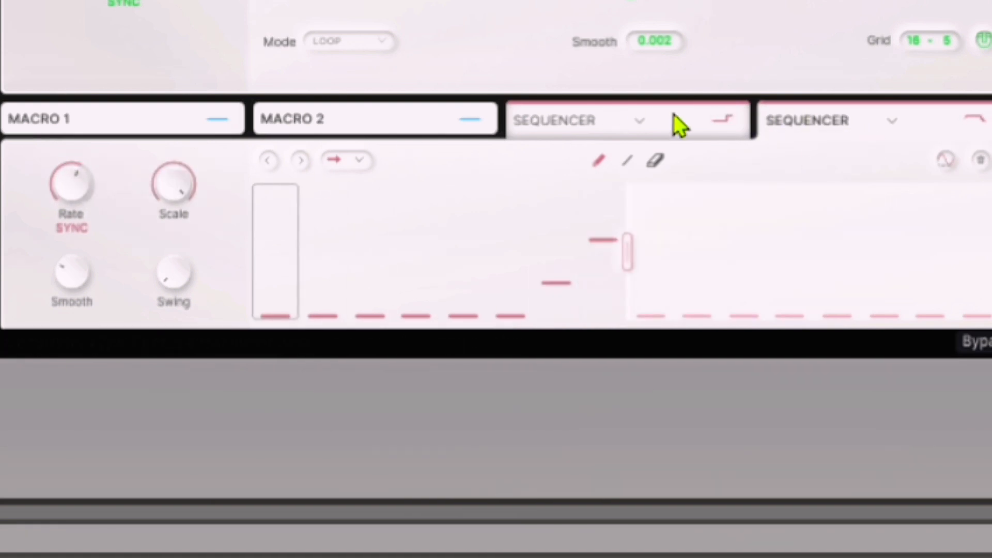
- Adjust the first sequencer's synced Rate and raise its Smooth and Swing
left_click(674, 118)
left_click(68, 192)
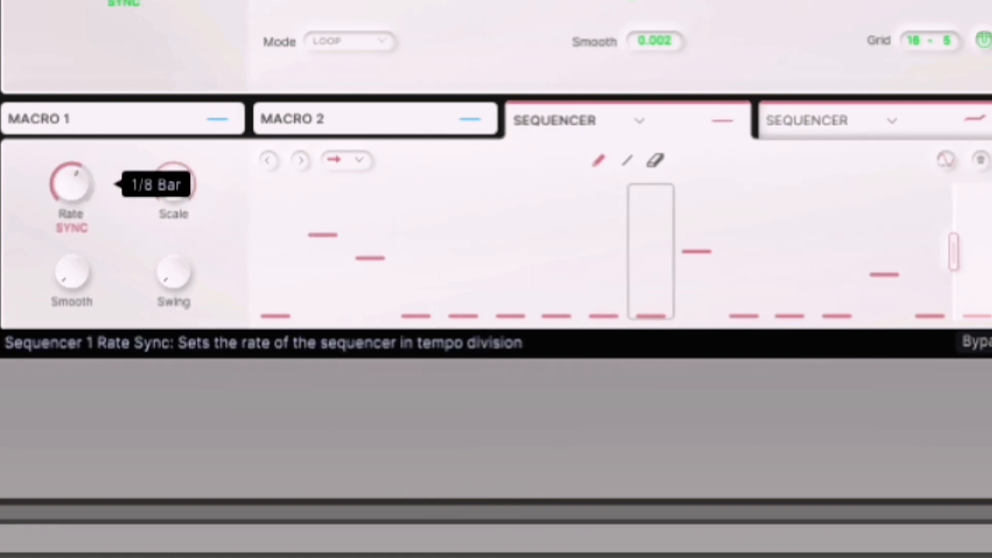
left_click_drag(69, 191, 69, 232)
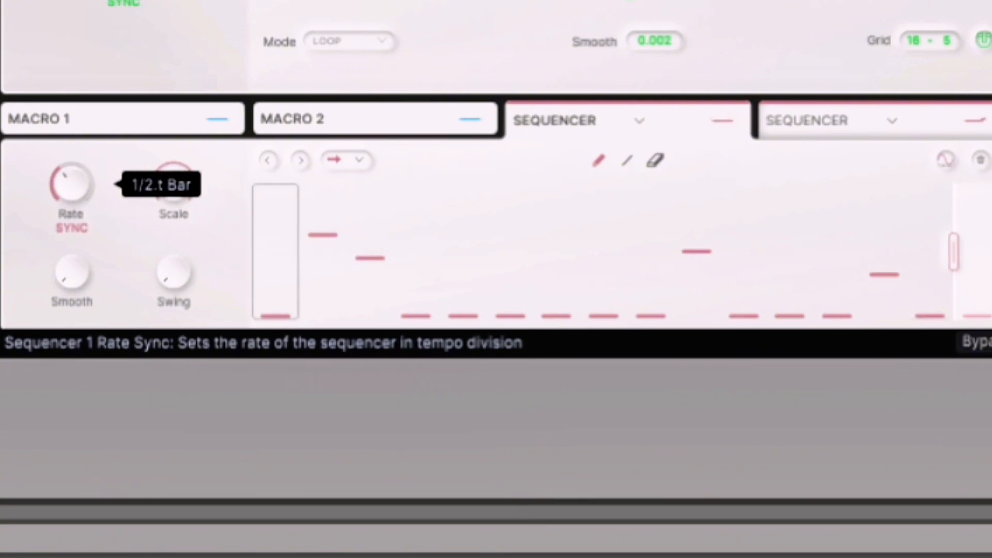
left_click_drag(69, 191, 69, 130)
left_click_drag(75, 279, 75, 227)
left_click_drag(181, 274, 180, 258)
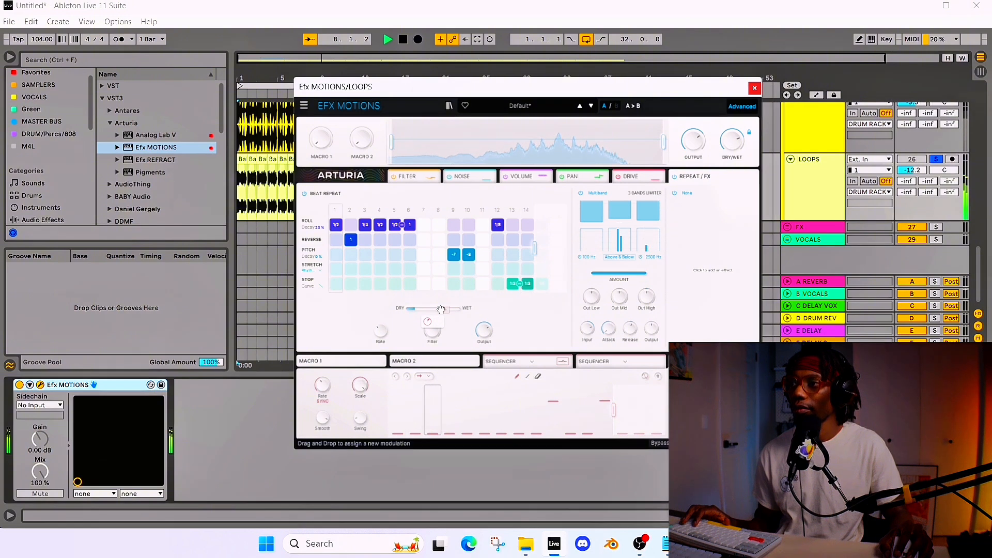
- Assign the first sequencer as a modulation source for Beat Repeat's Dry/Wet mix
left_click_drag(441, 309, 440, 308)
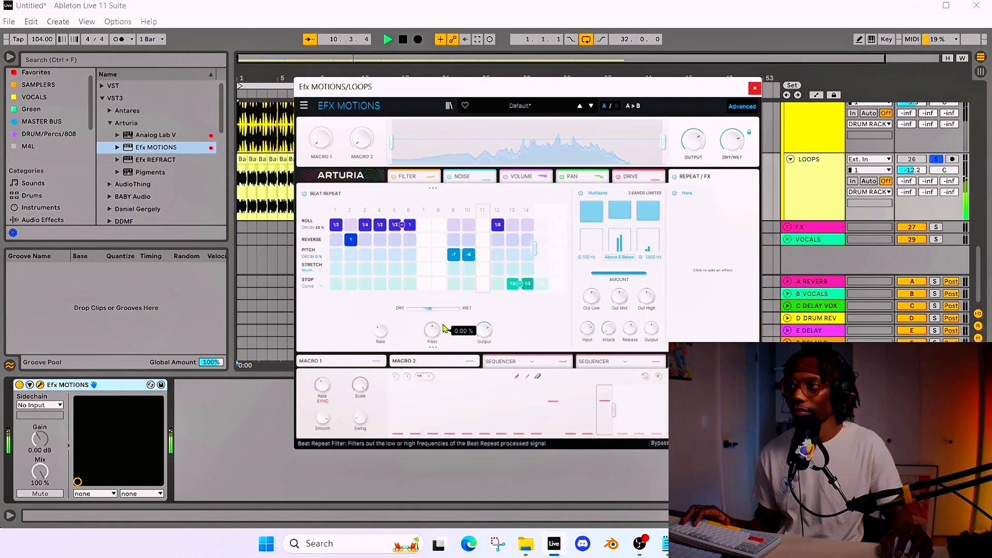
mouse_move(559, 360)
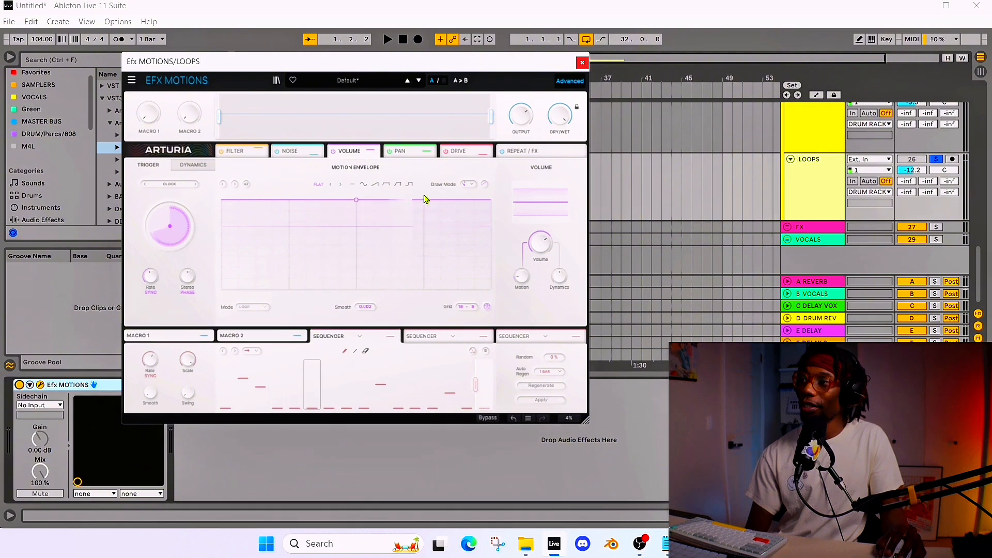
- Shape the Volume motion envelope to hold full level for about the first 40 %, then ramp to zero by about 64 % and stay there
left_click_drag(437, 201, 397, 306)
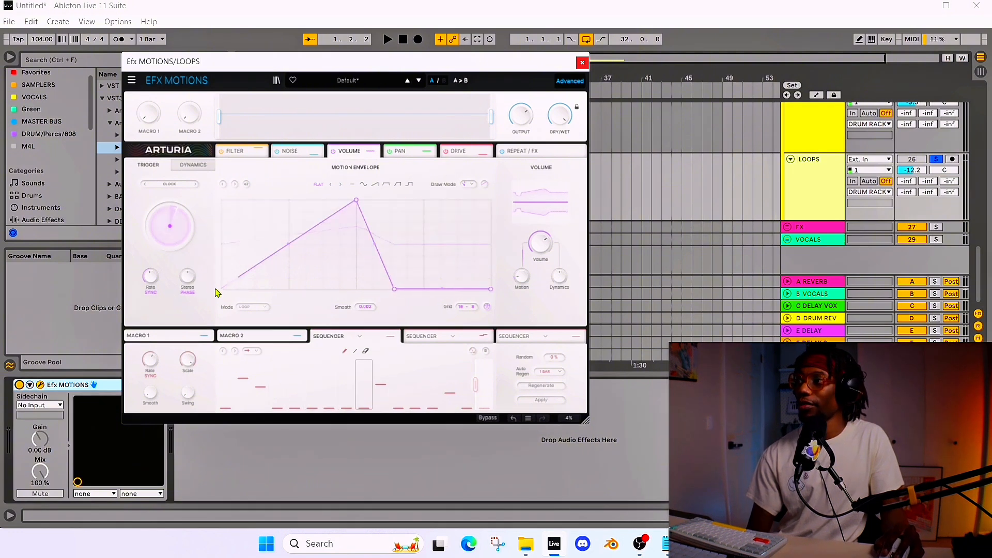
left_click_drag(237, 284, 230, 197)
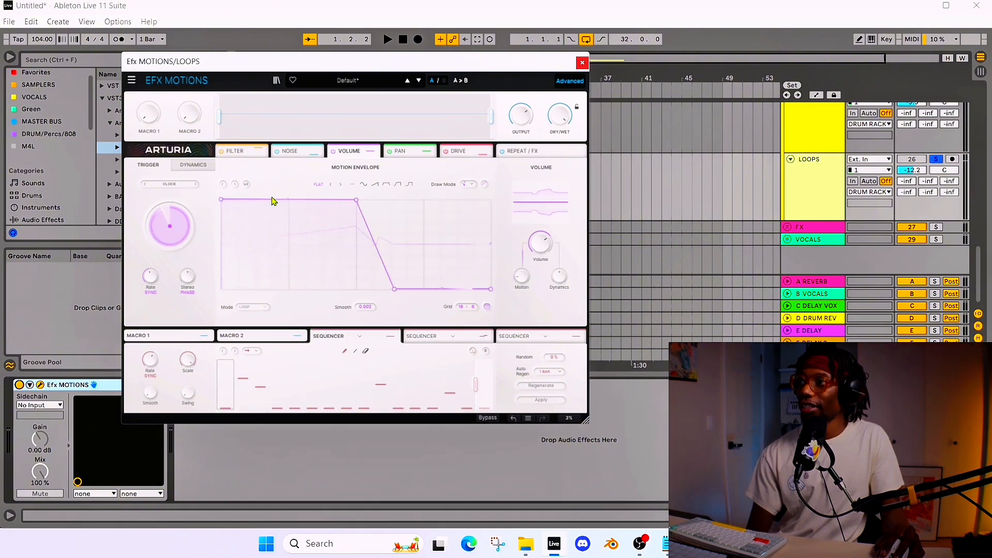
left_click_drag(354, 202, 345, 200)
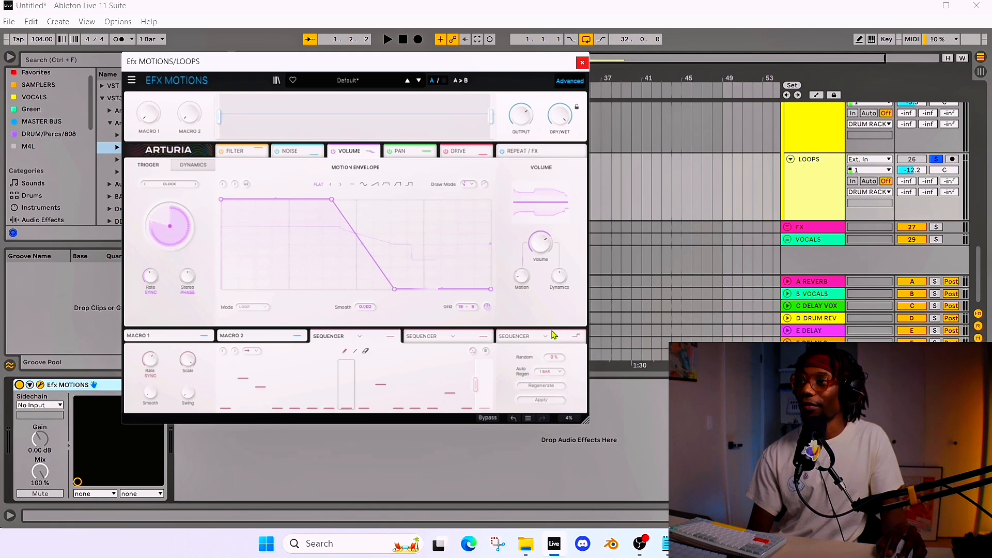
- Steepen the Volume motion envelope's ramp so that it reaches zero at about 50 % of the cycle
left_click_drag(473, 308, 473, 313)
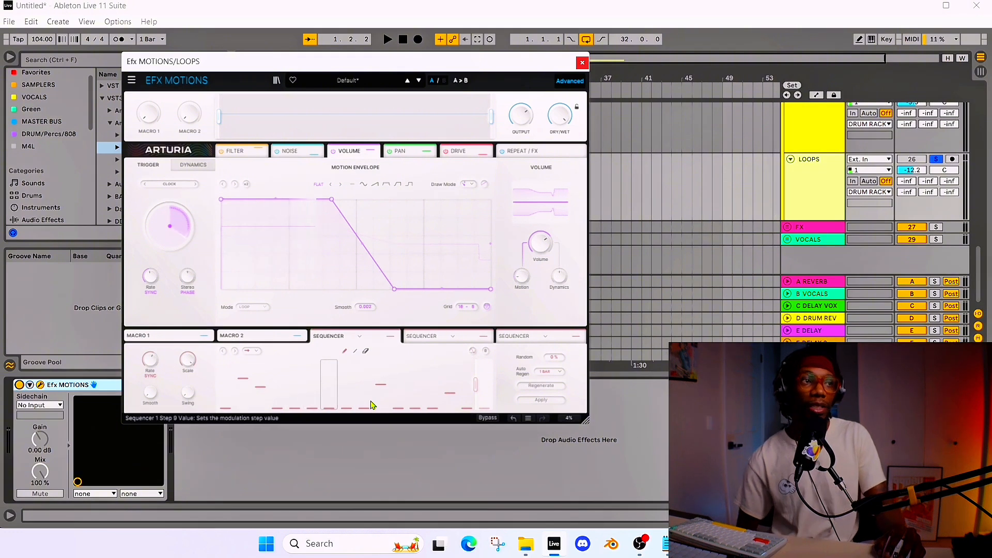
left_click_drag(393, 290, 356, 289)
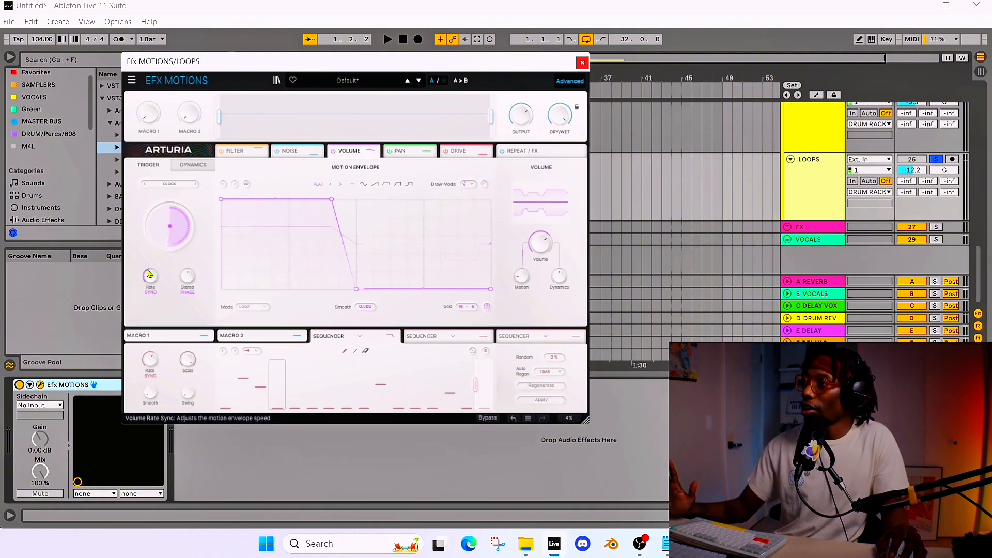
- Set the Volume envelope's Stereo phase offset to about 16° and adjust its synced Rate
mouse_move(153, 277)
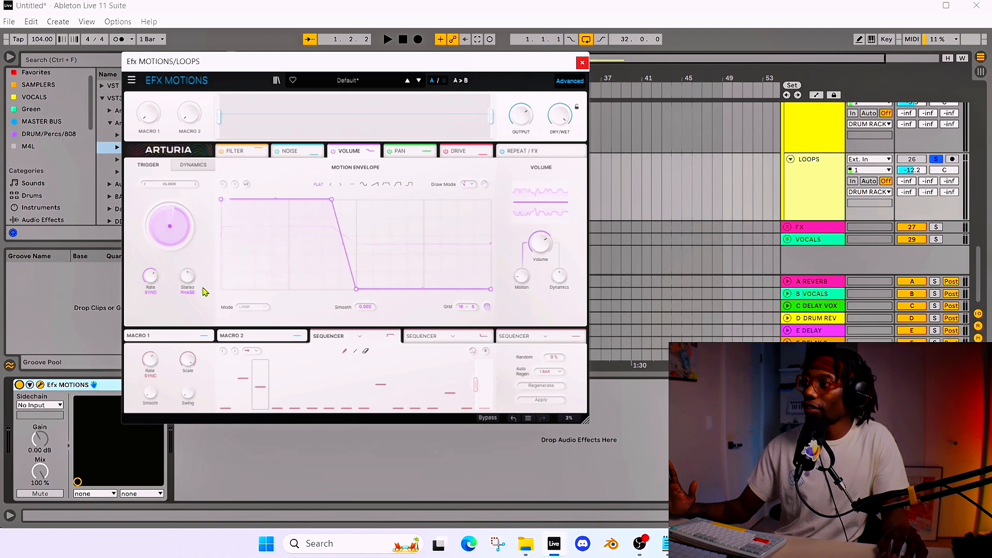
mouse_move(189, 279)
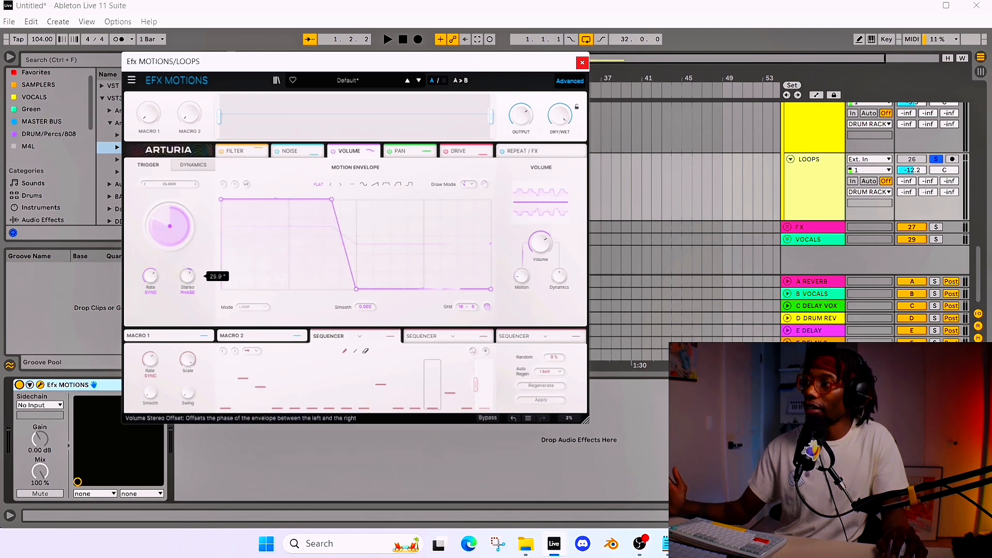
left_click_drag(188, 276, 188, 283)
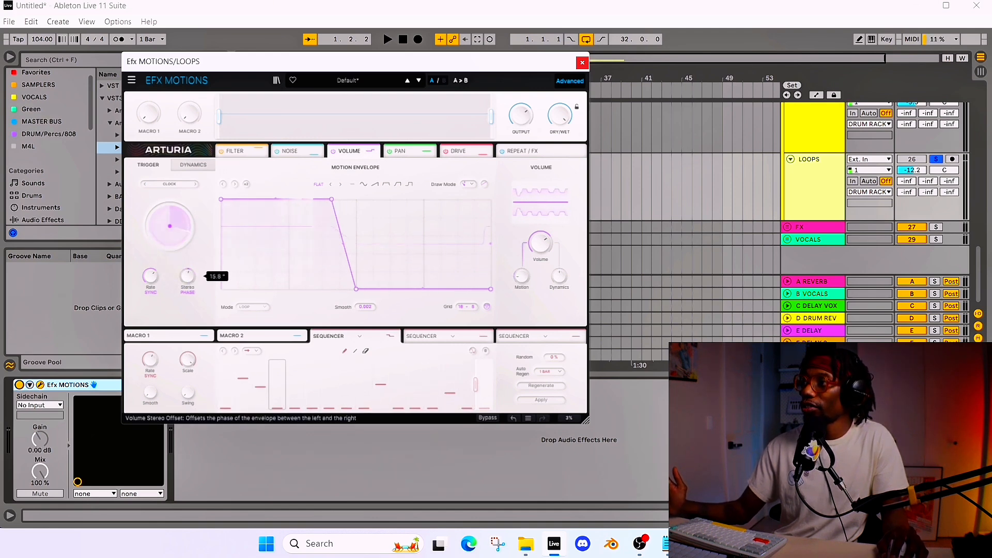
mouse_move(155, 284)
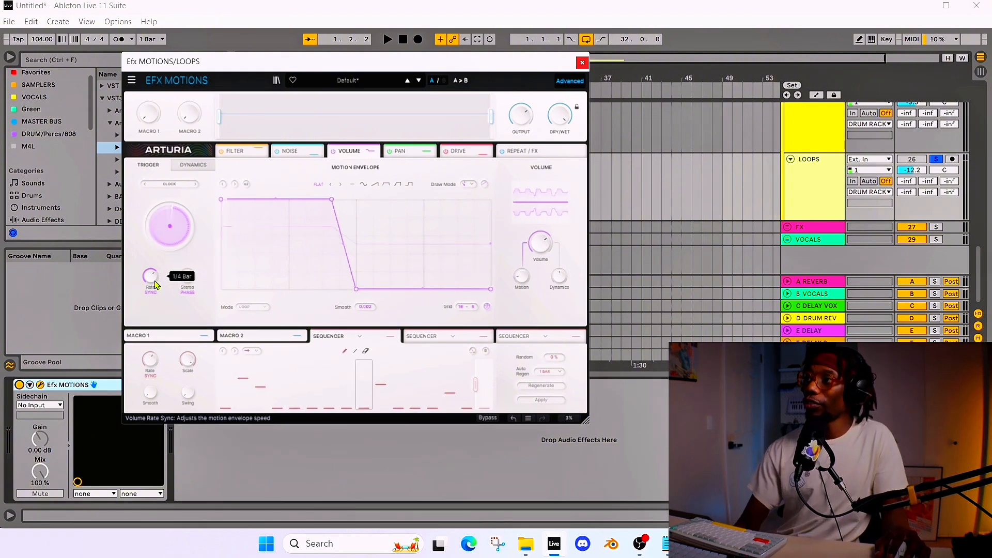
left_click_drag(155, 283, 155, 278)
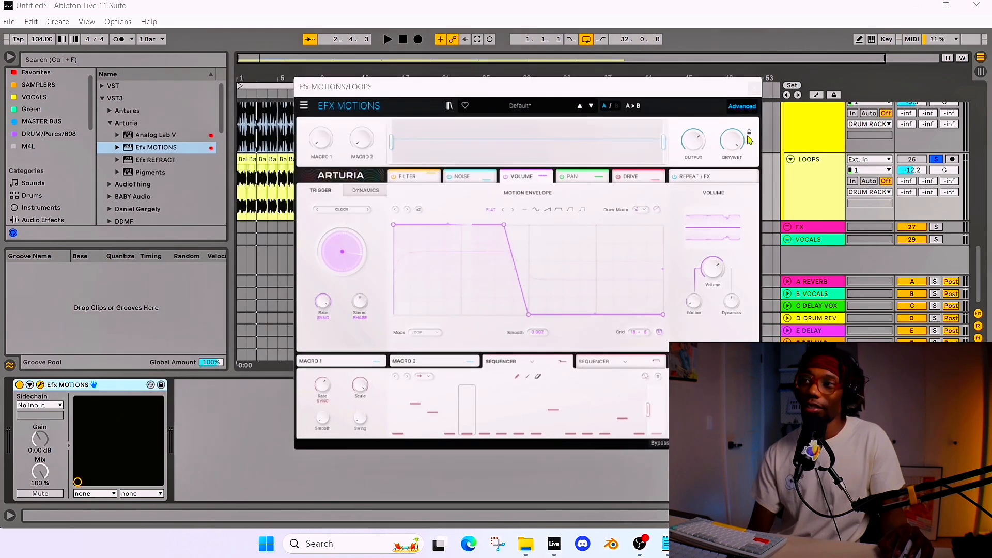
- Shape the Pan motion envelope into a square, at maximum for the first half and minimum for the second, and lock Dry/Wet
left_click(593, 179)
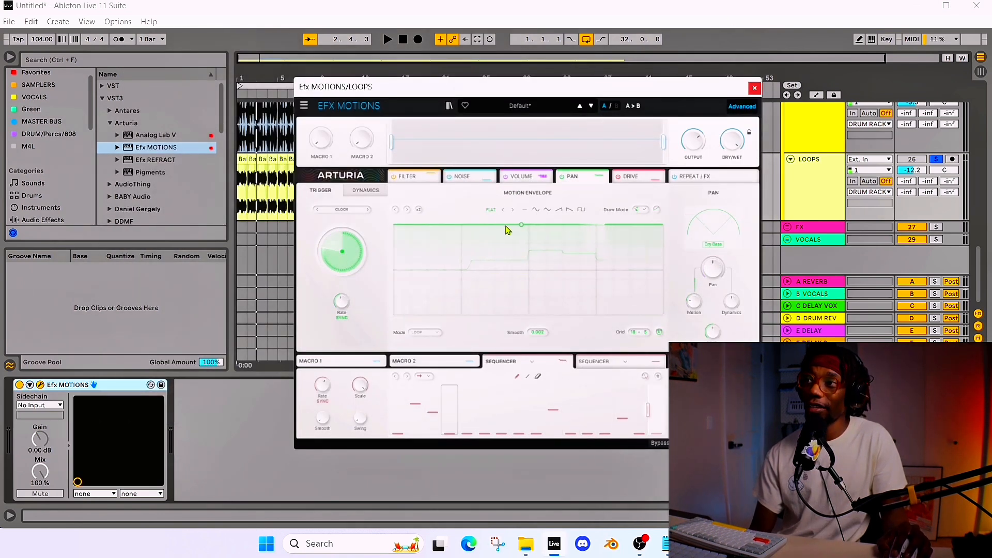
left_click_drag(574, 231, 524, 423)
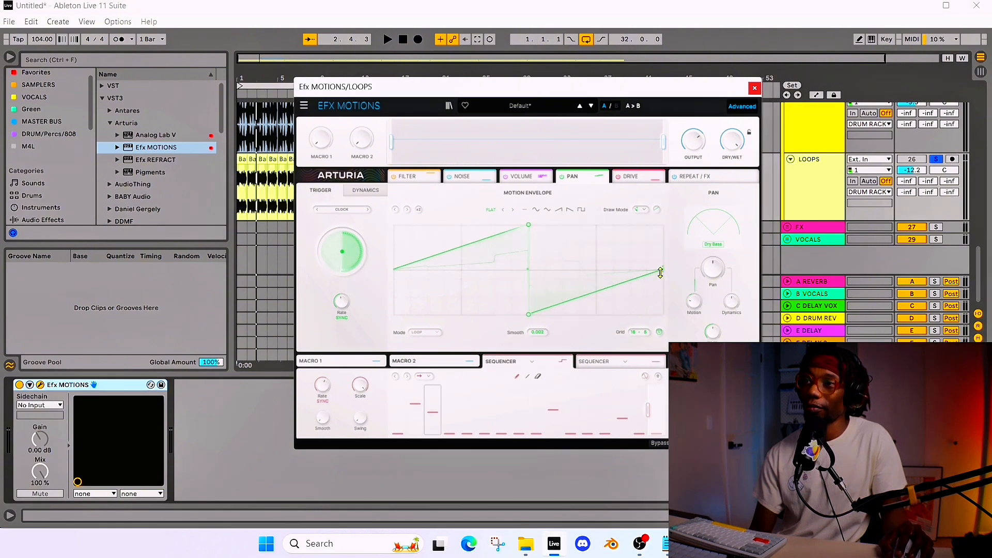
left_click_drag(660, 273, 663, 314)
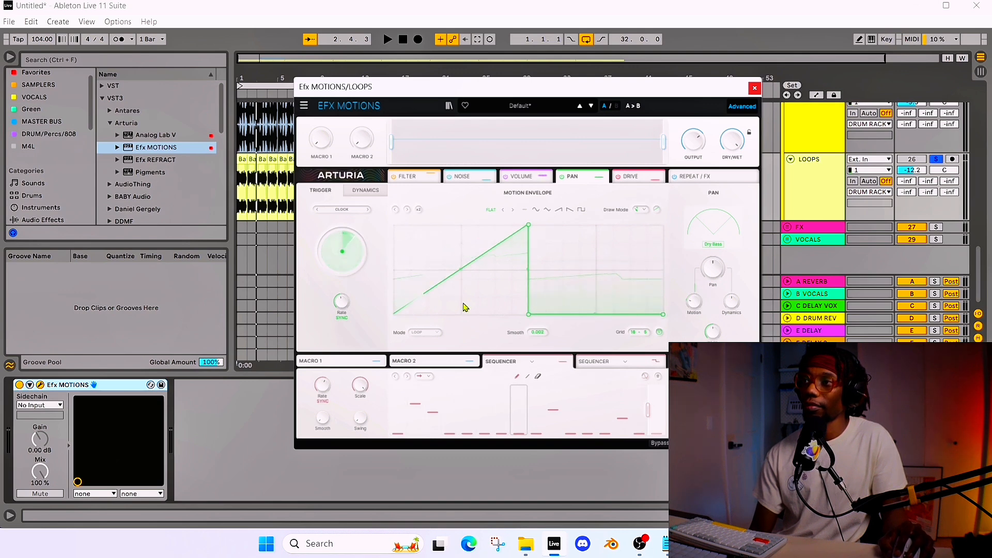
left_click_drag(405, 311, 421, 223)
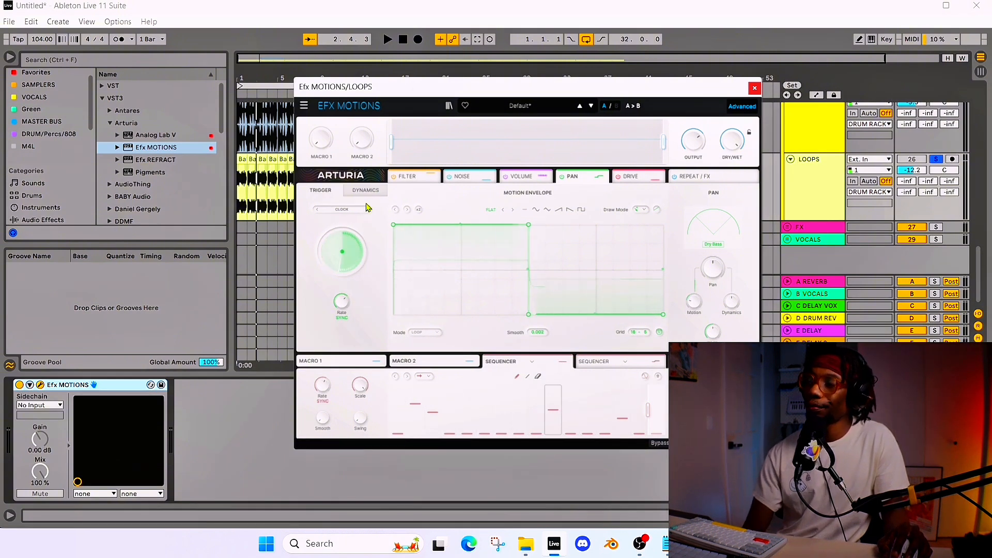
mouse_move(714, 337)
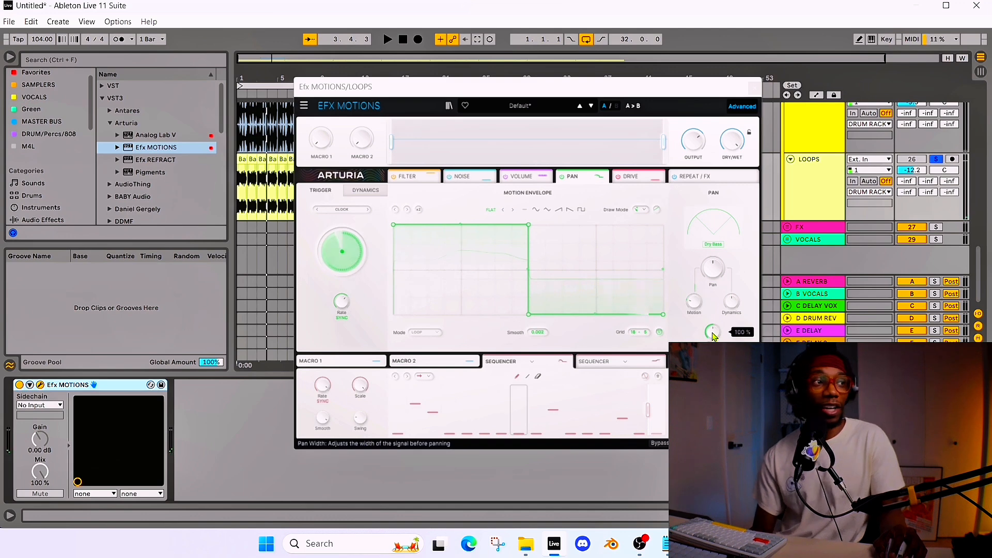
mouse_move(736, 129)
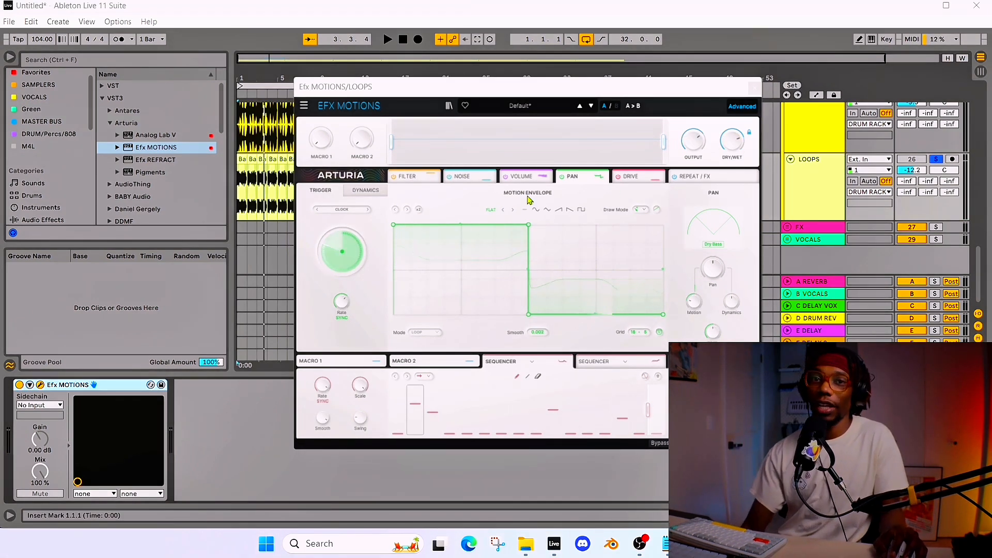
- Shape the Filter motion envelope to fall from full at the start to about 60 % at the end, with a slight upward bow
left_click(406, 176)
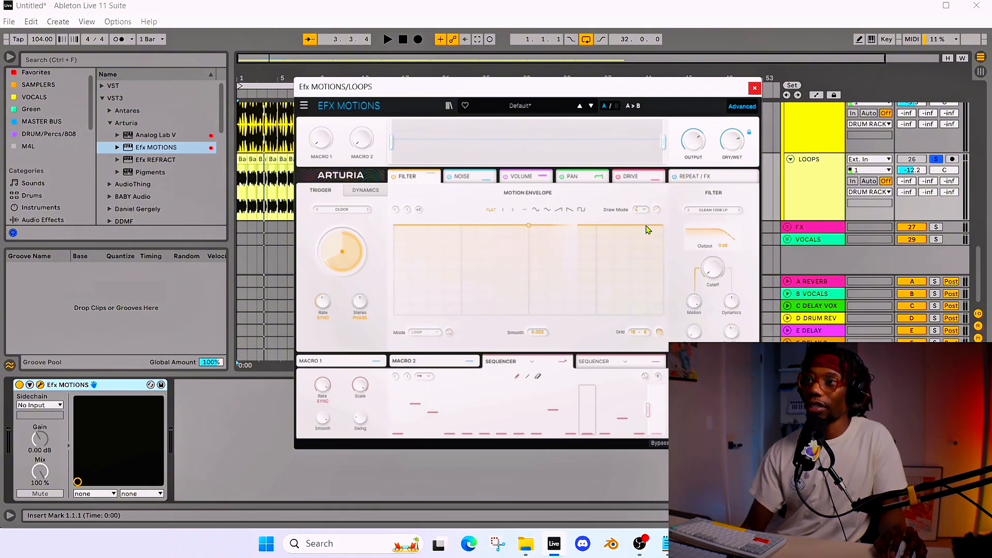
left_click_drag(528, 229, 393, 226)
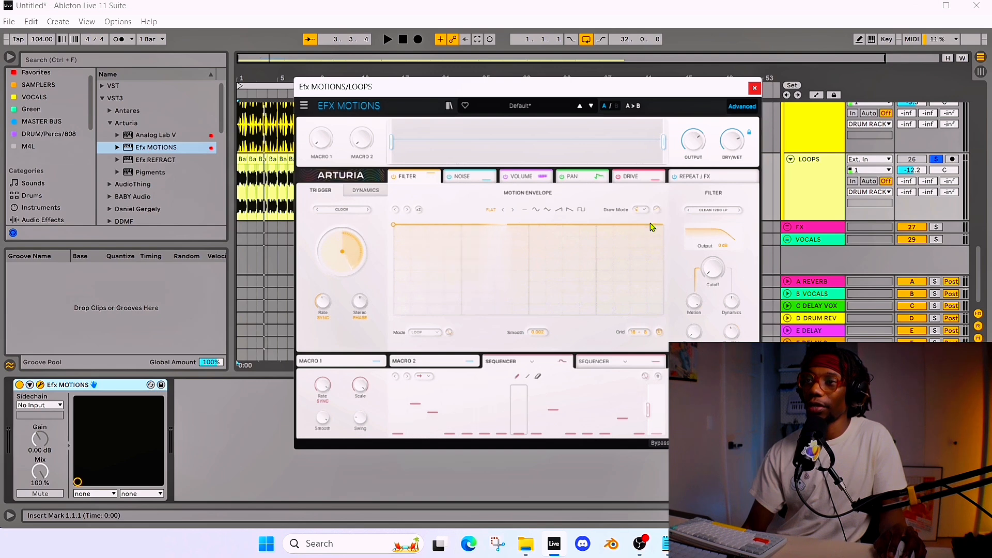
left_click_drag(654, 229, 660, 267)
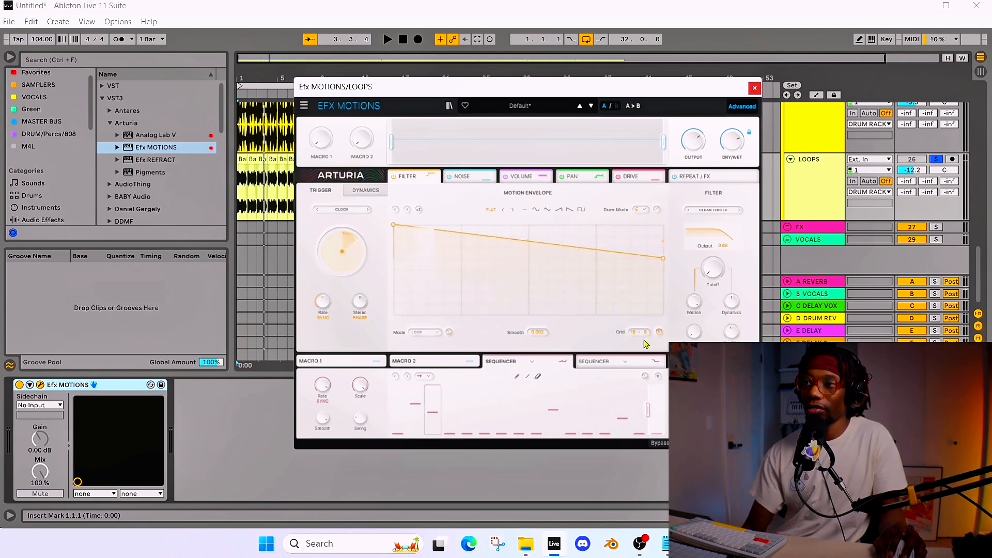
left_click_drag(646, 333, 646, 336)
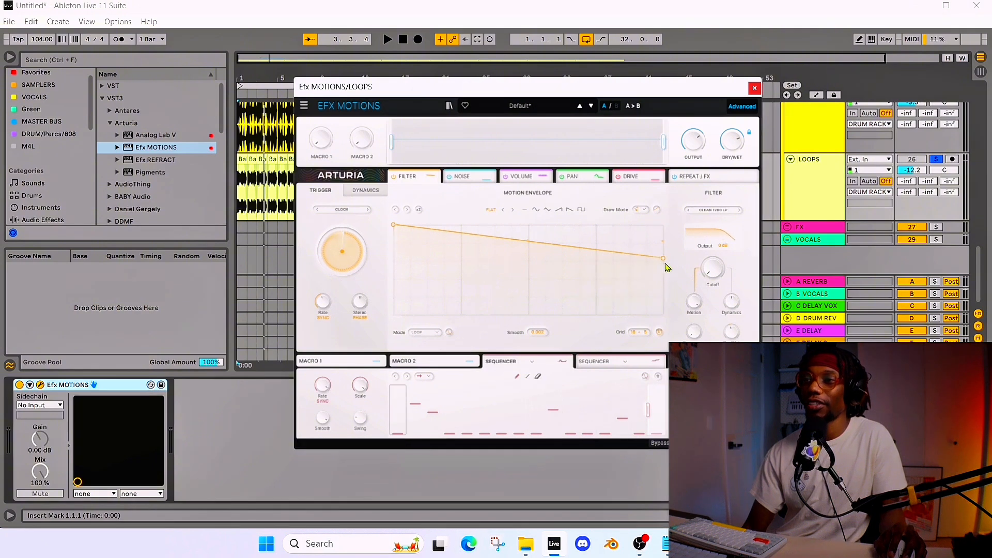
left_click_drag(662, 258, 662, 262)
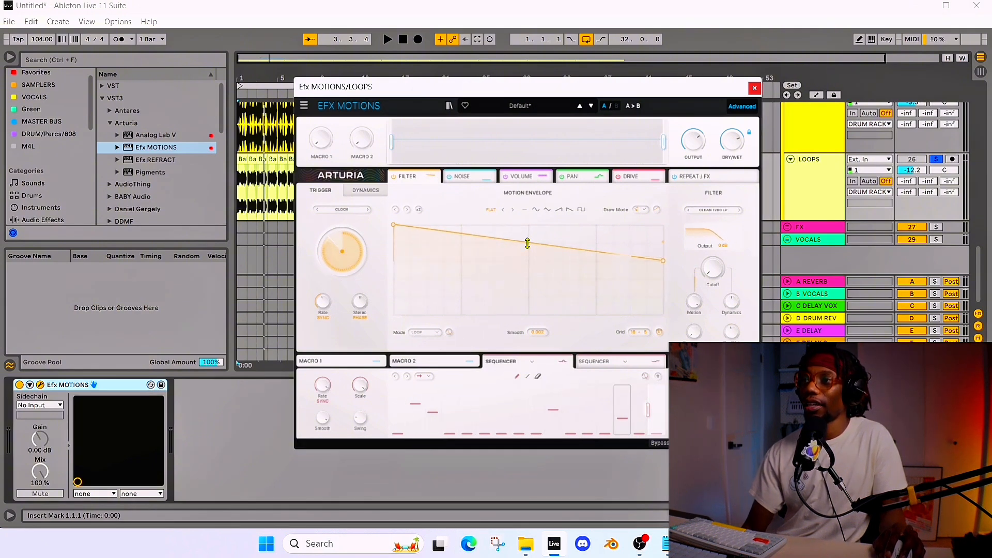
left_click_drag(527, 243, 528, 239)
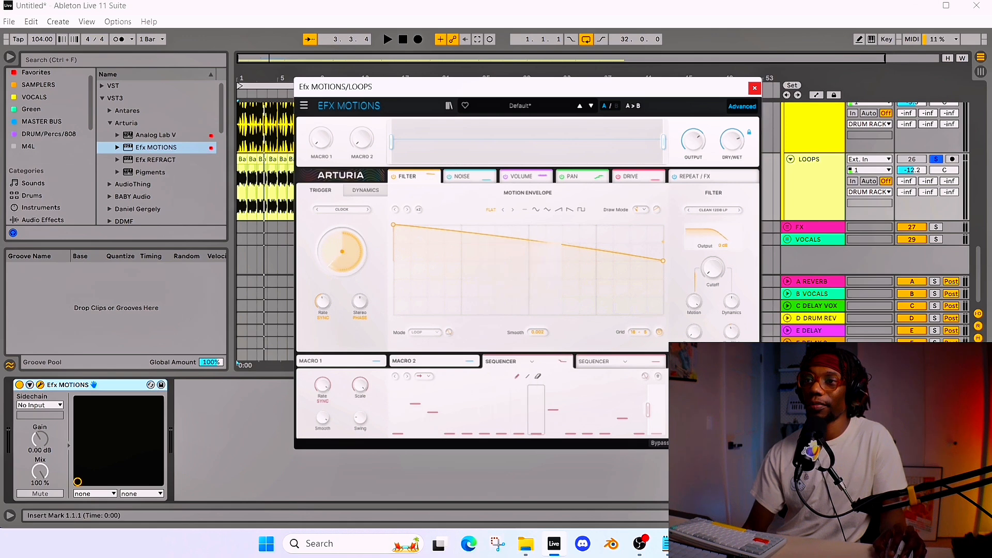
- Set the Filter's Motion amount to 30 % and adjust the filter envelope's synced Rate
mouse_move(694, 320)
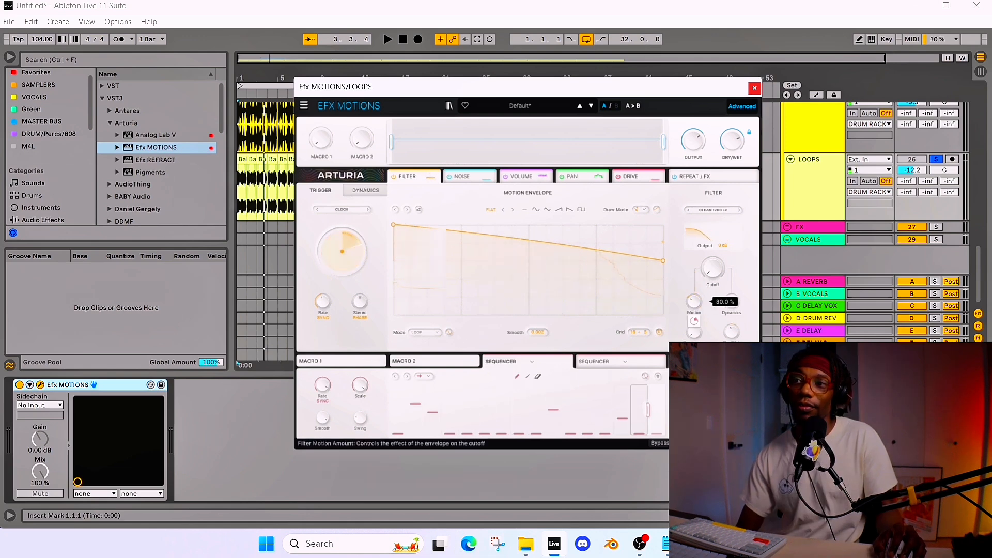
mouse_move(324, 307)
left_click_drag(324, 306, 324, 295)
mouse_move(364, 305)
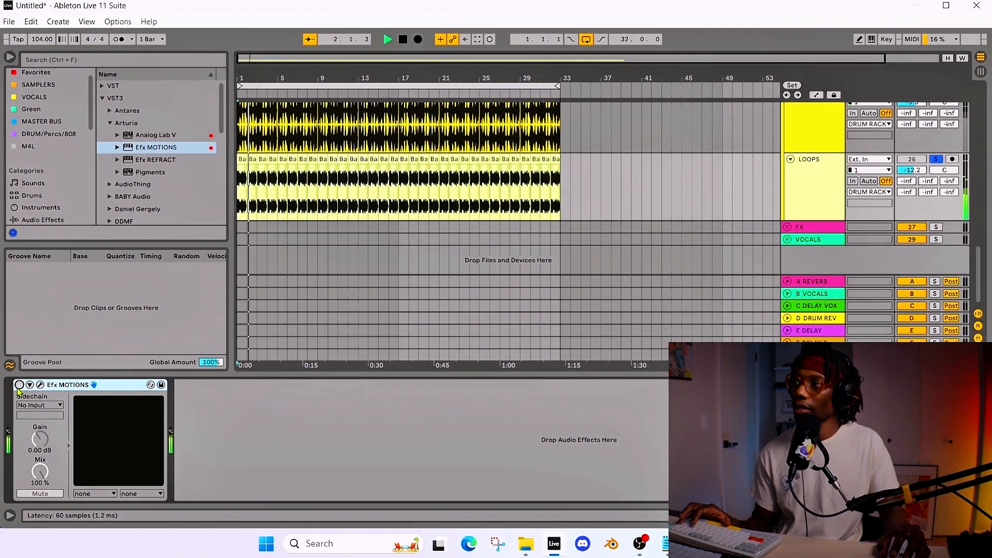
- Compare the LOOPS track's playback with Efx MOTIONS bypassed and enabled, and stop playback
left_click(19, 385)
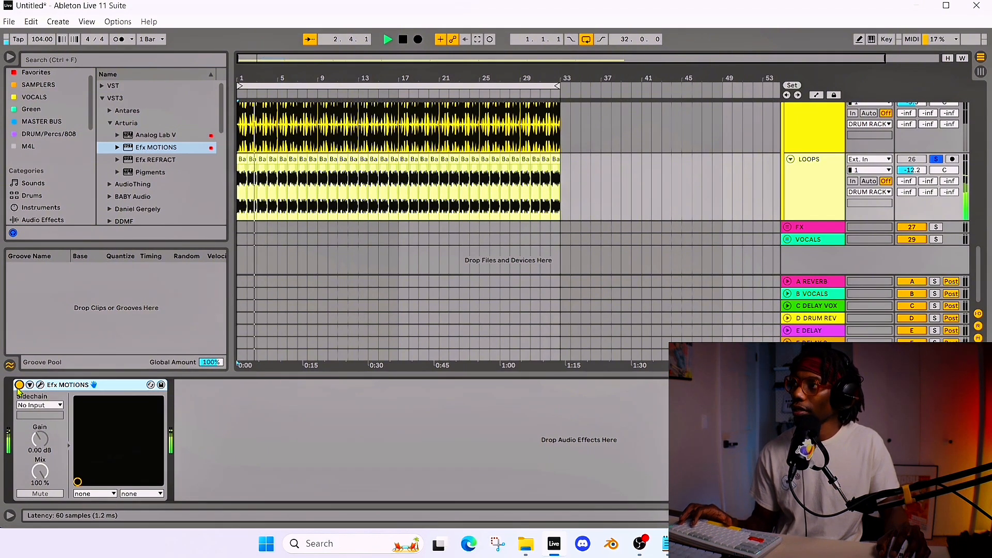
left_click(798, 197)
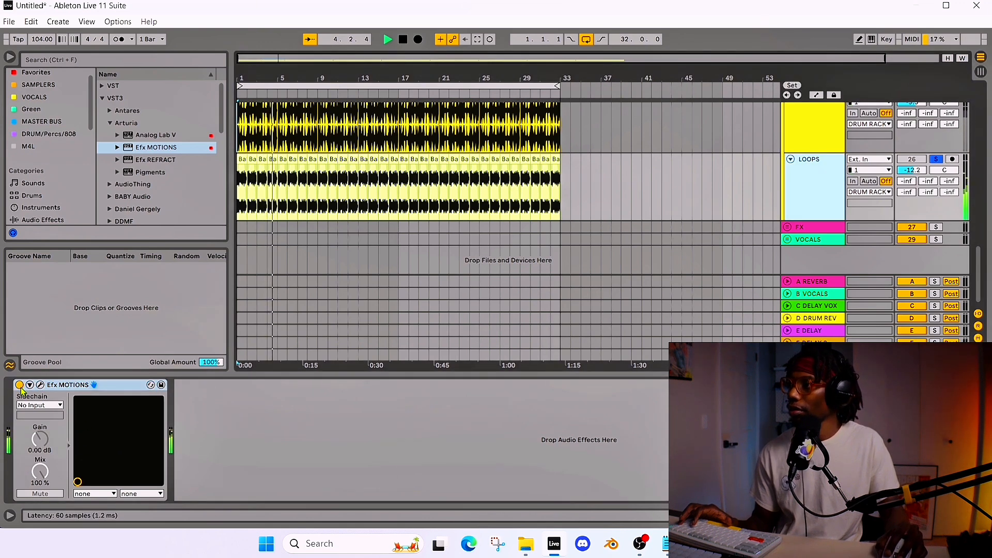
key("space")
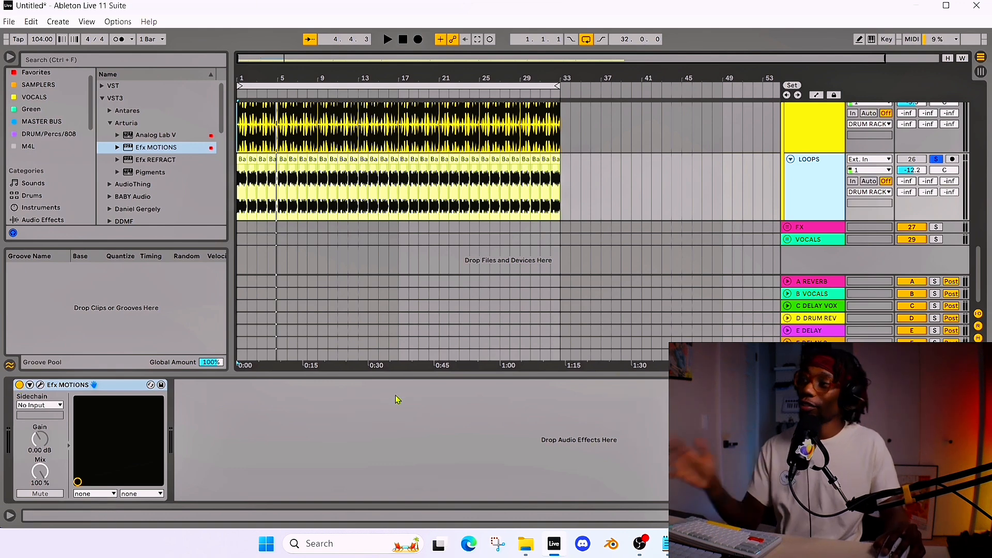
- Play the soloed closed hi-hat track with Efx MOTIONS bypassed and raise the track's volume to -1.9 dB
scroll(342, 283, "up", 3)
scroll(342, 283, "up", 2)
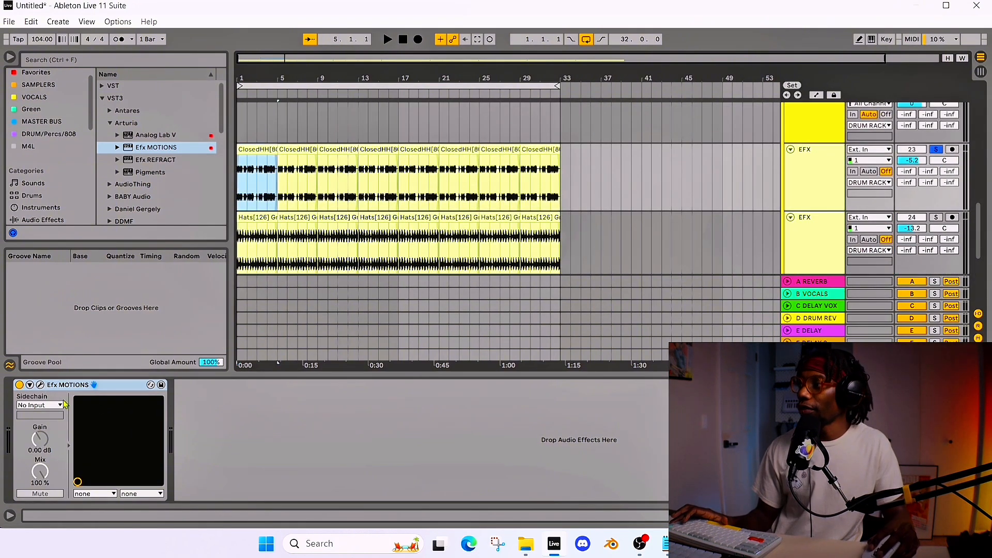
left_click(29, 386)
left_click(20, 385)
left_click(29, 385)
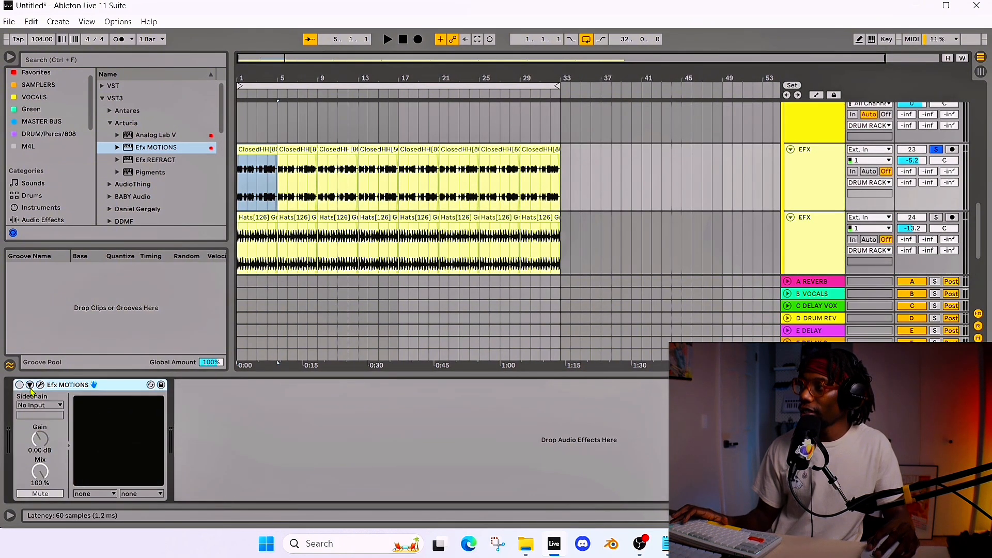
key("space")
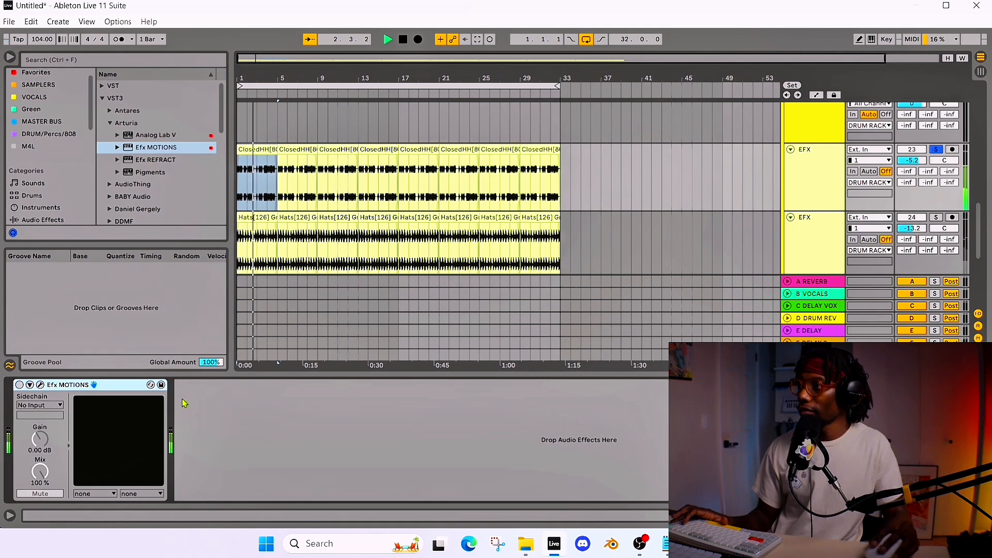
mouse_move(912, 161)
left_mouse_down()
mouse_move(912, 148)
mouse_move(922, 162)
left_mouse_up()
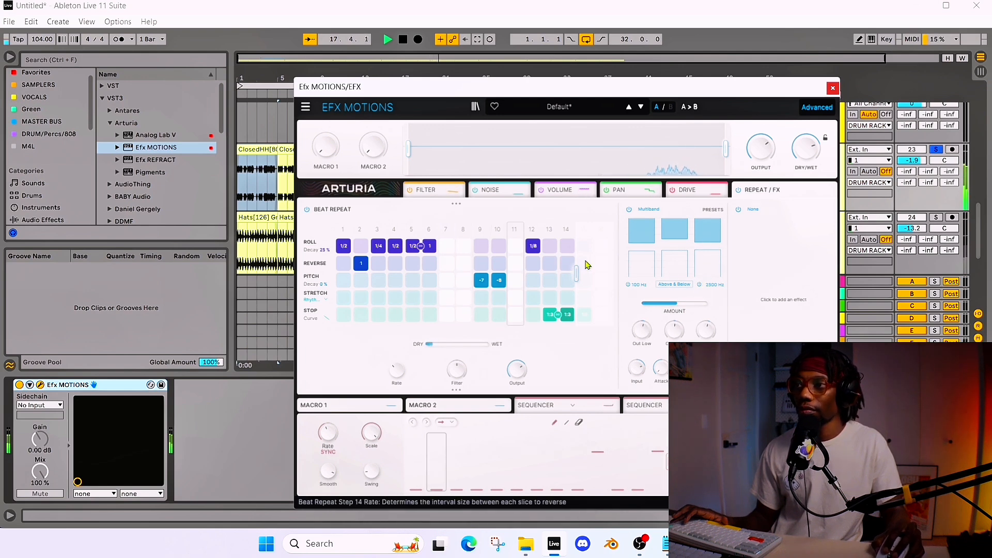
- Close the plug-in window and copy the Efx MOTIONS device from the closed hi-hat track
left_click(832, 88)
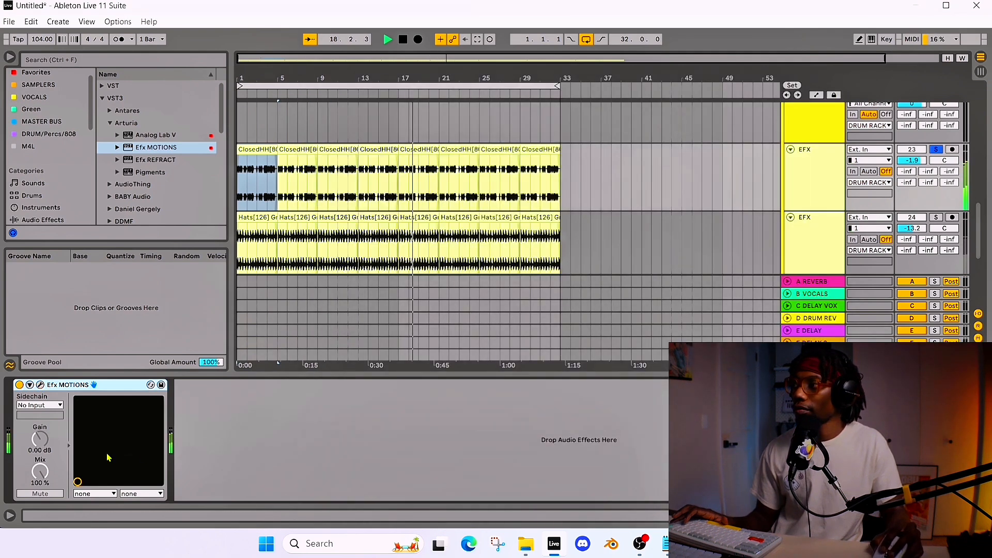
right_click(128, 385)
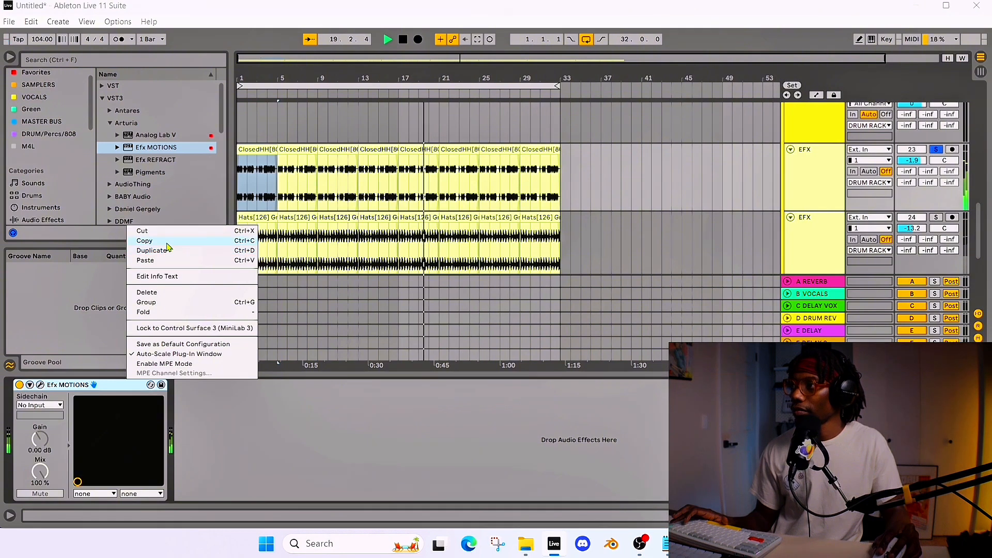
left_click(166, 241)
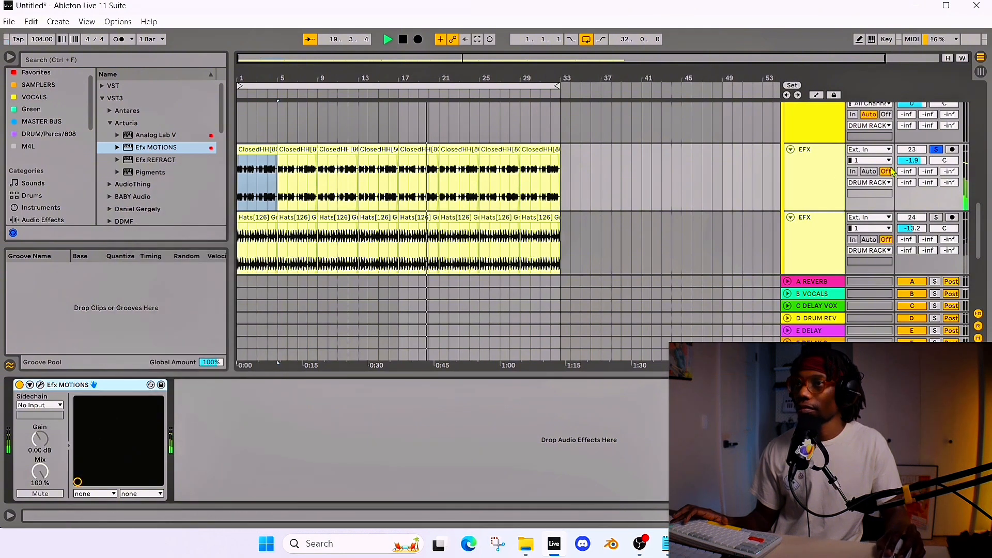
- Switch the solo from the closed hi-hat track to the Hats track and place Efx MOTIONS on it
left_click(936, 150)
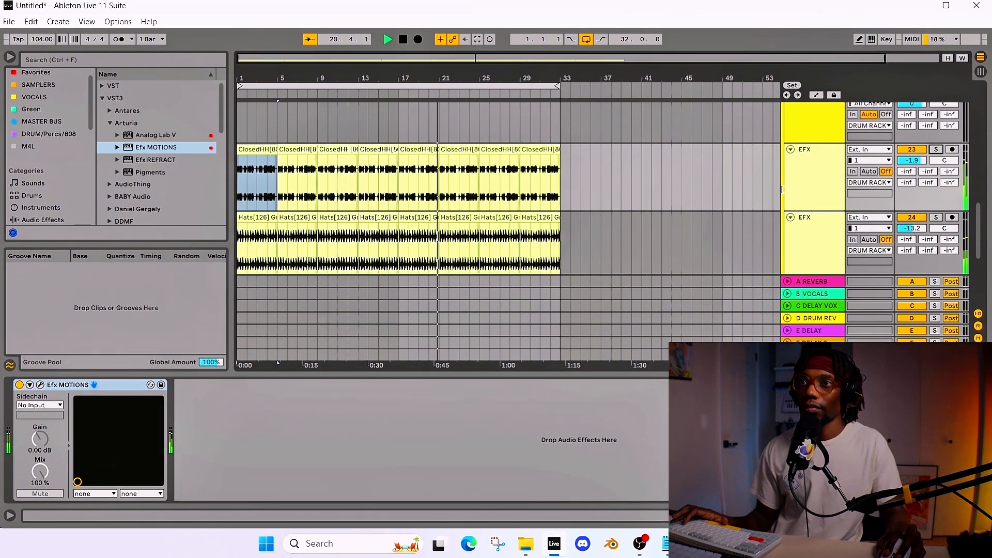
left_click(809, 222)
left_click(936, 218)
left_click_drag(156, 147, 268, 429)
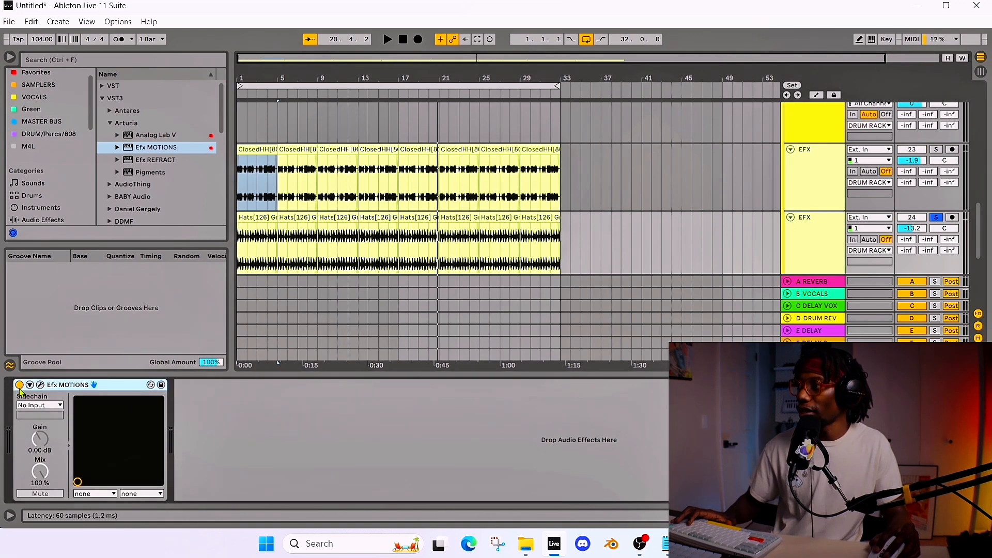
- Bypass Efx MOTIONS on the Hats track and play the soloed track dry
left_click(19, 385)
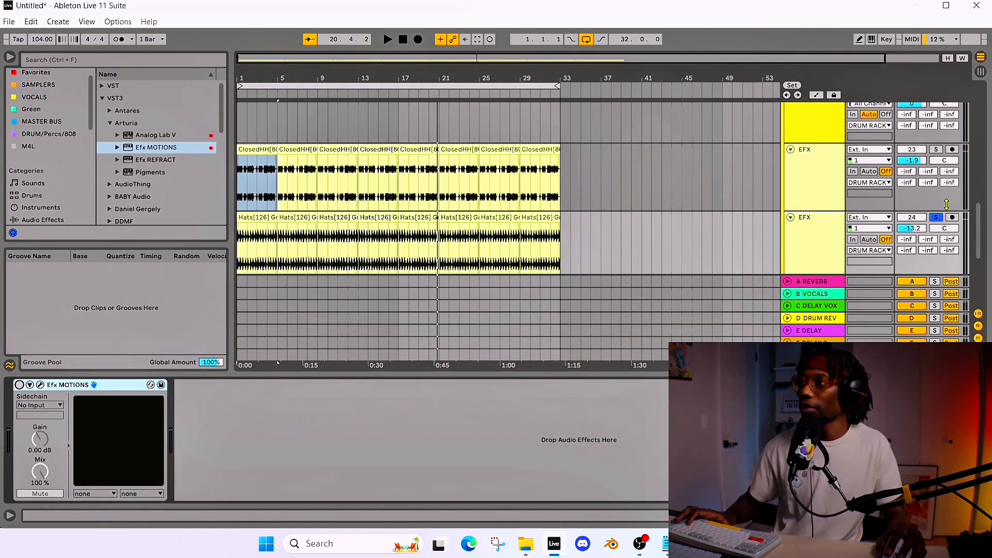
key("space")
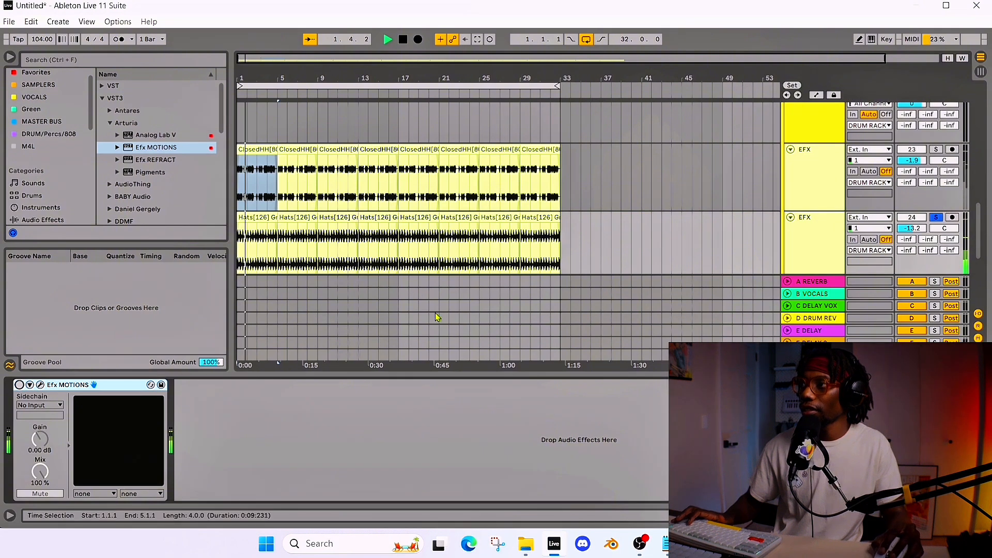
- Re-enable Efx MOTIONS on the Hats track, set its volume to -8.1 dB, and pan it 27R against the closed hi-hat at 25L
left_click(19, 384)
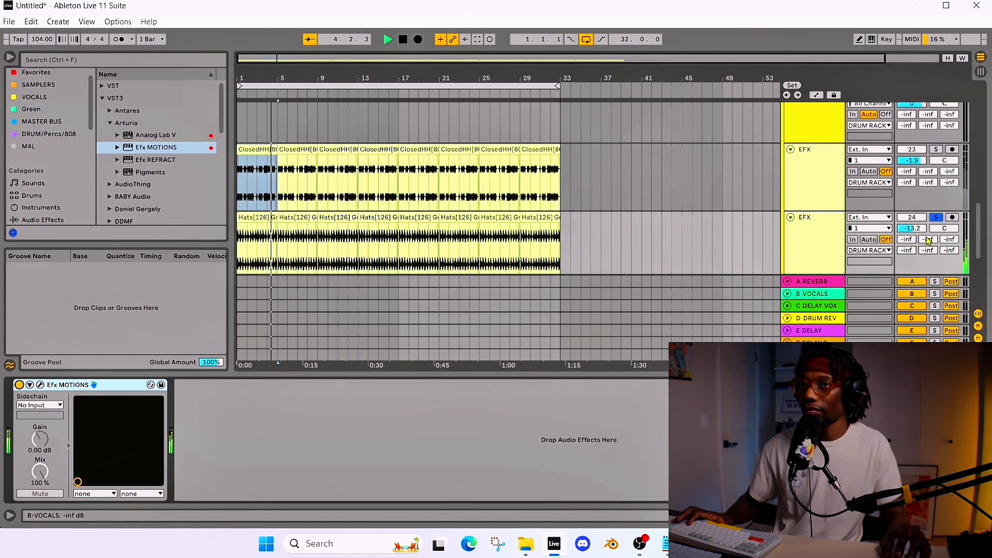
left_click_drag(911, 228, 912, 220)
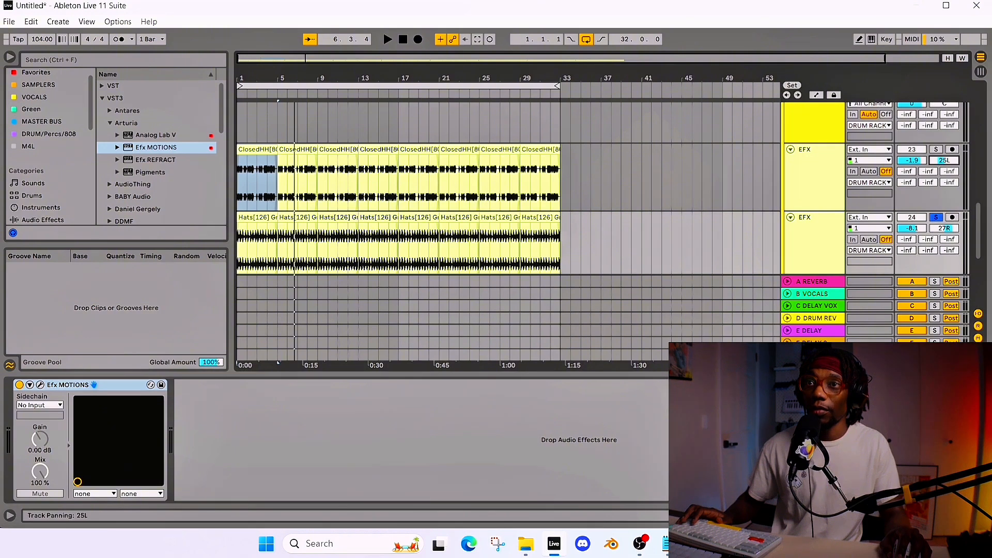
- Solo the closed hi-hat track together with the Hats track and play the two panned tracks
left_click(792, 197)
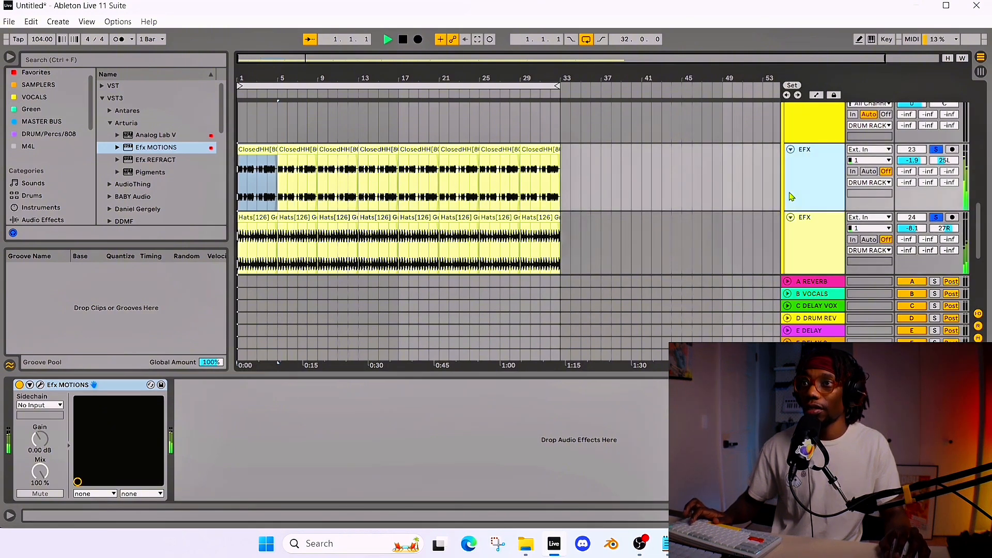
key("space")
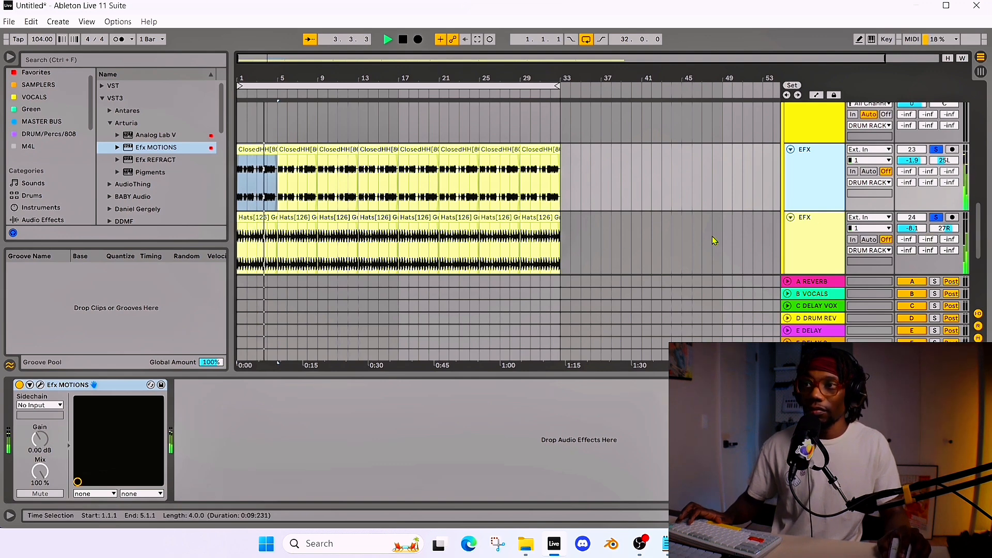
key("space")
- Add the Drums[77] track to the solo and play it together with the two hi-hat tracks
scroll(571, 243, "down", 2)
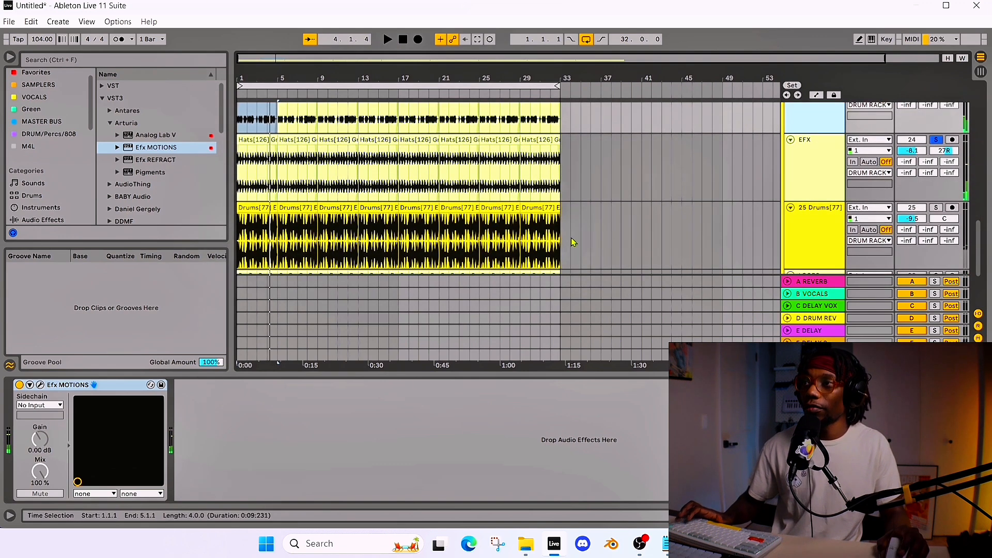
scroll(904, 227, "up", 1)
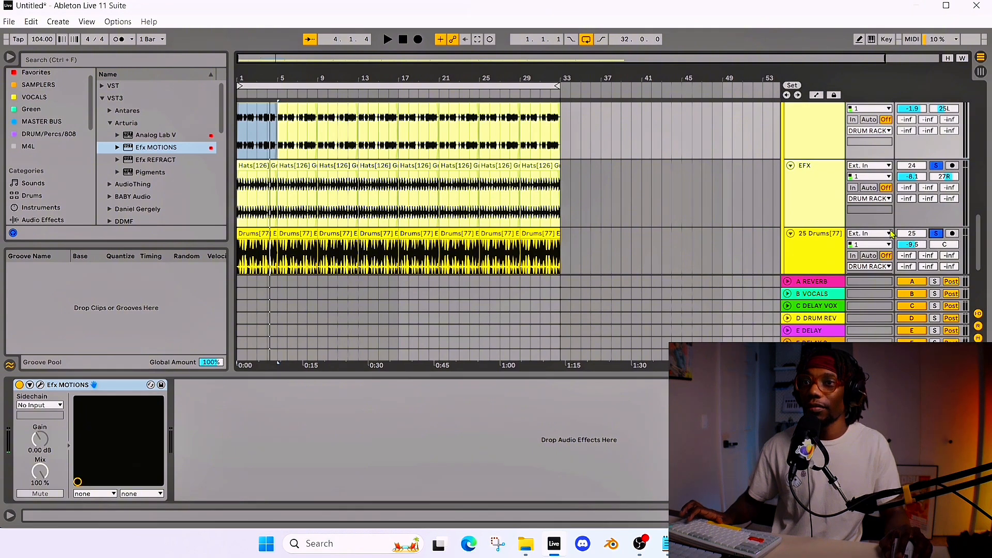
key("space")
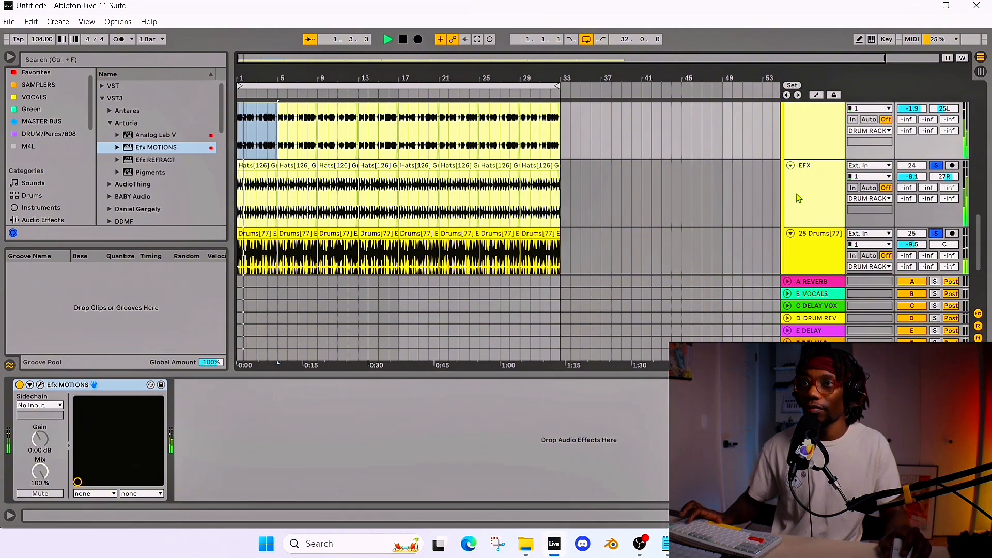
scroll(818, 213, "up", 1)
scroll(818, 214, "down", 1)
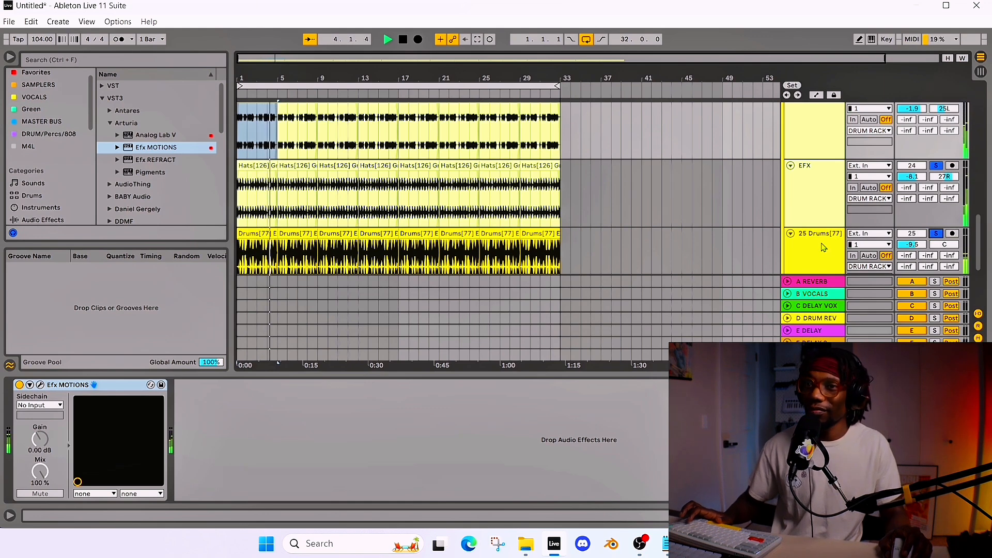
- Turn on the bypassed device after Utility in the master track's chain and play the soloed drums and hi-hats
left_click(816, 355)
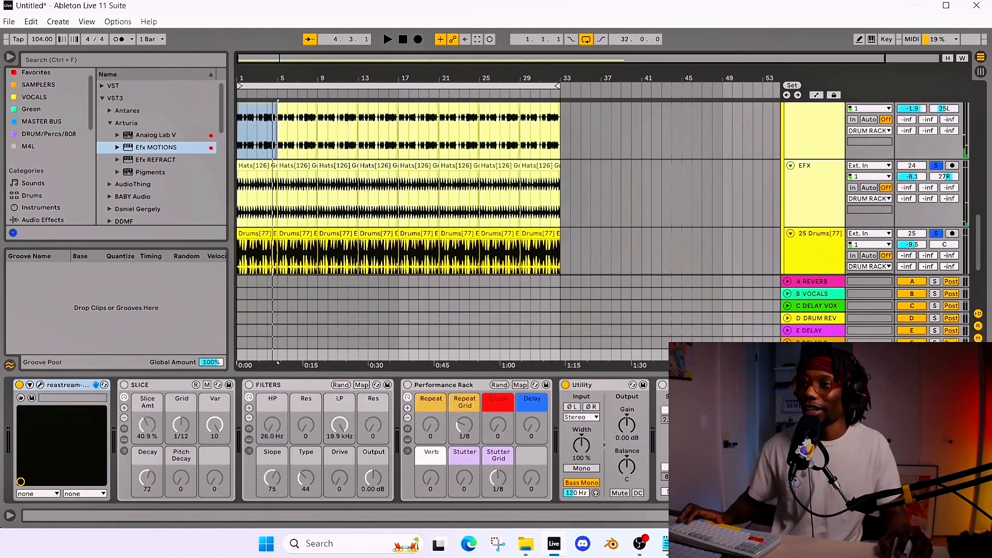
left_click(663, 385)
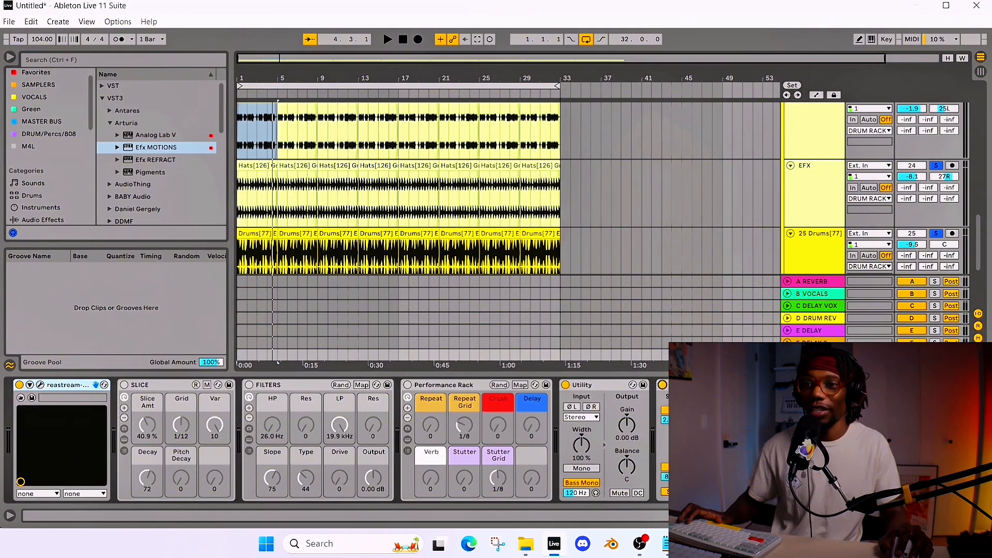
left_click(685, 385)
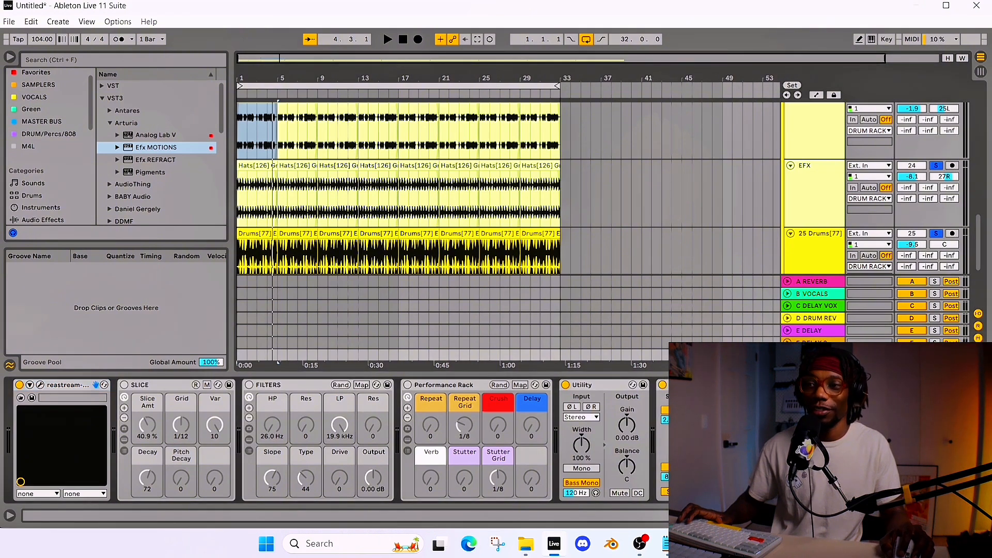
key("space")
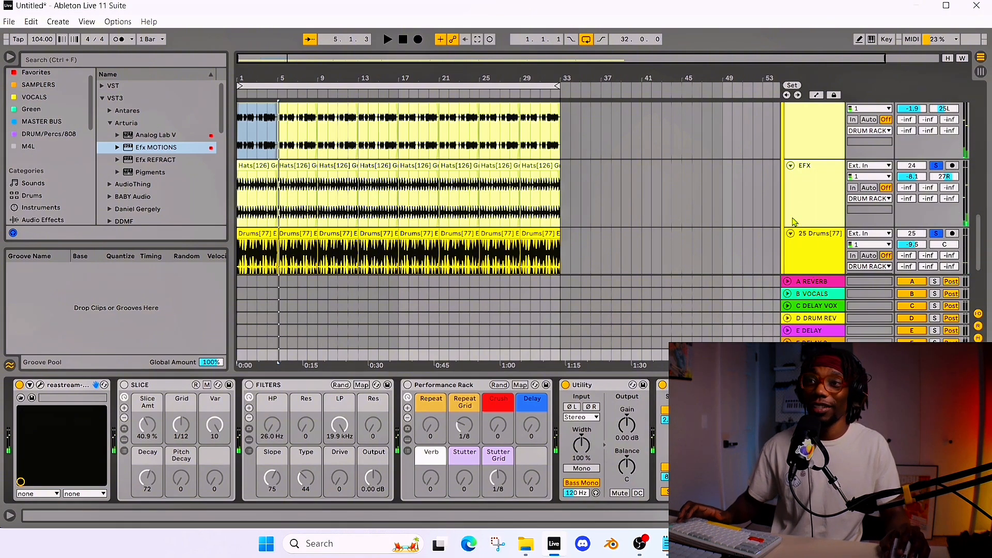
- Play the Drums[77] track soloed alone, then bring in the Hats and closed hi-hat tracks by soloing them too
left_click(936, 234)
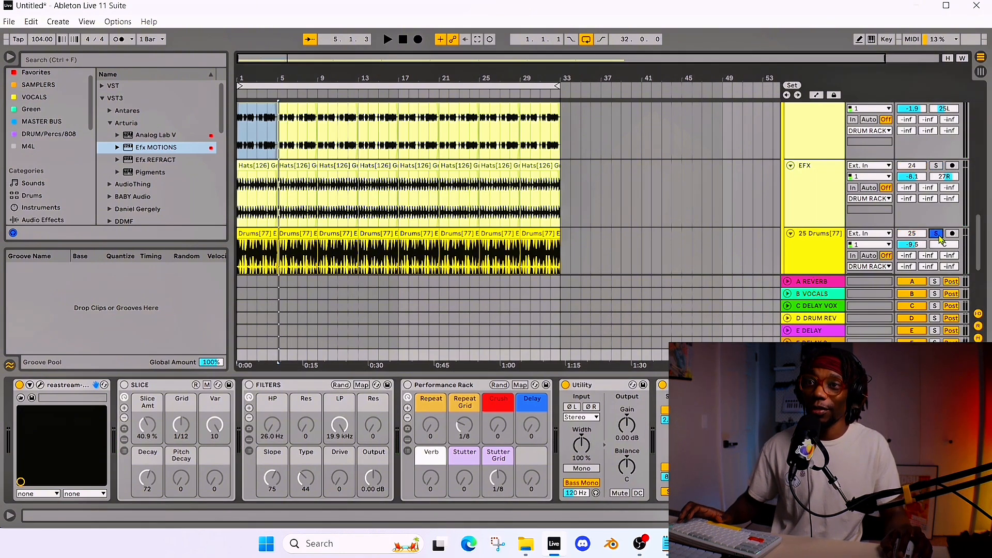
key("space")
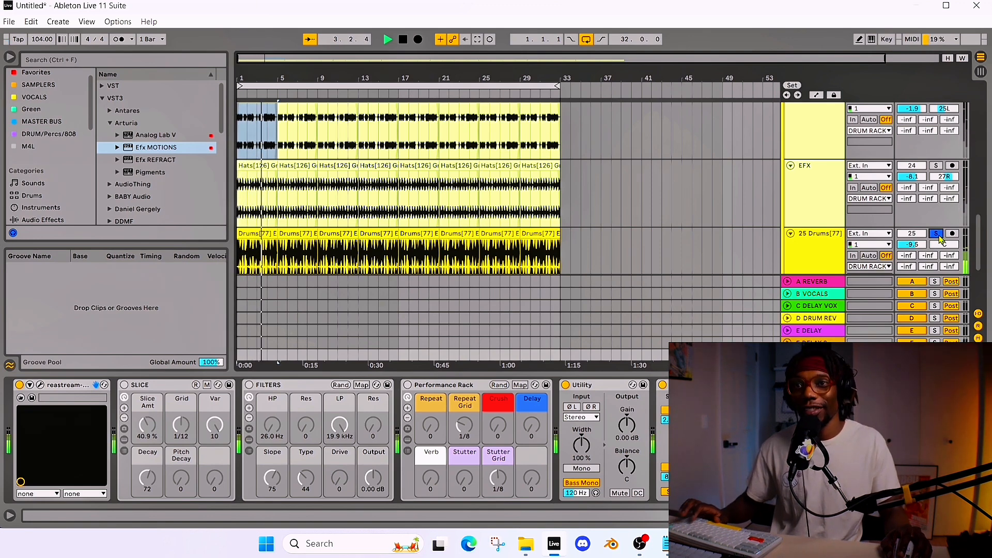
scroll(939, 141, "up", 1)
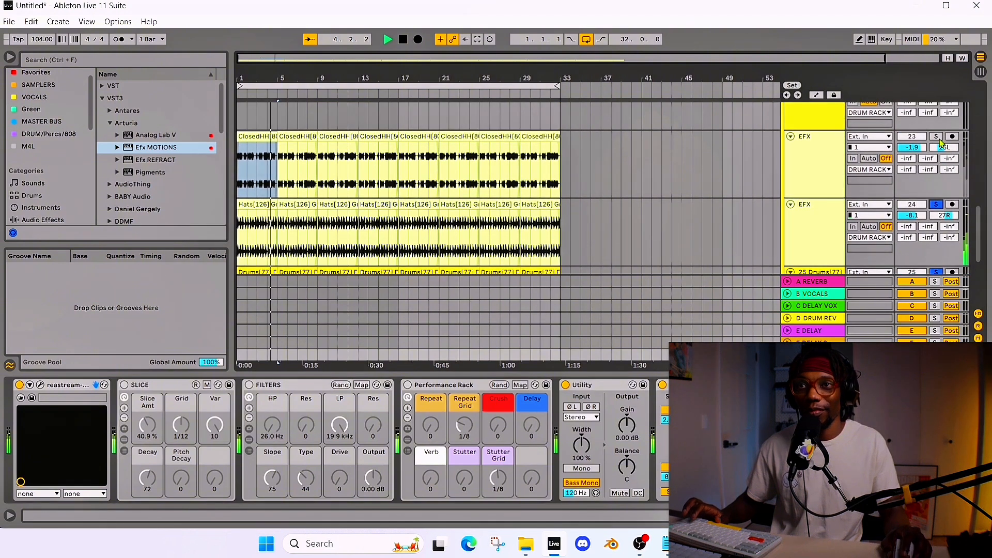
left_click(938, 139)
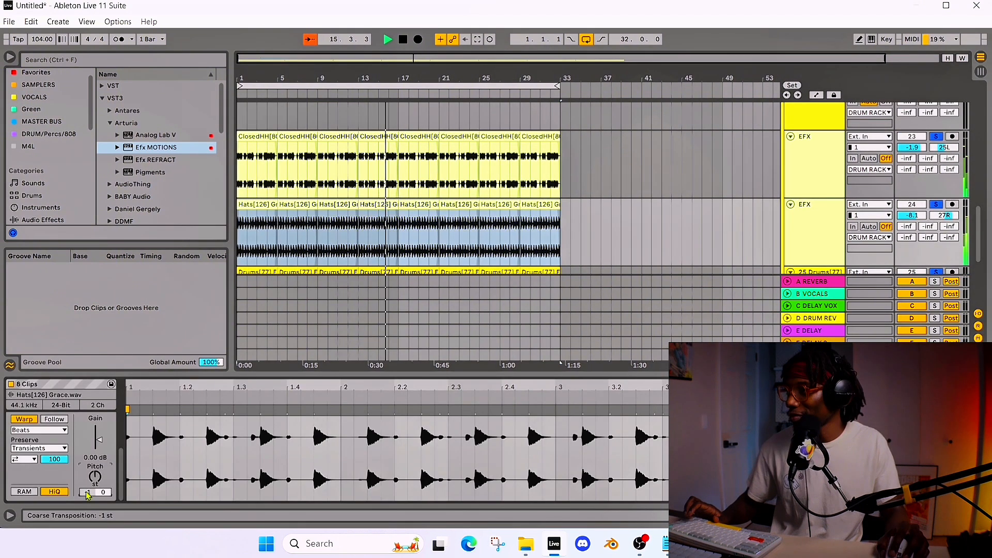
- Transpose all eight Hats clips to -1 semitone and -23 cents, and stop playback after listening
left_click_drag(104, 492, 103, 495)
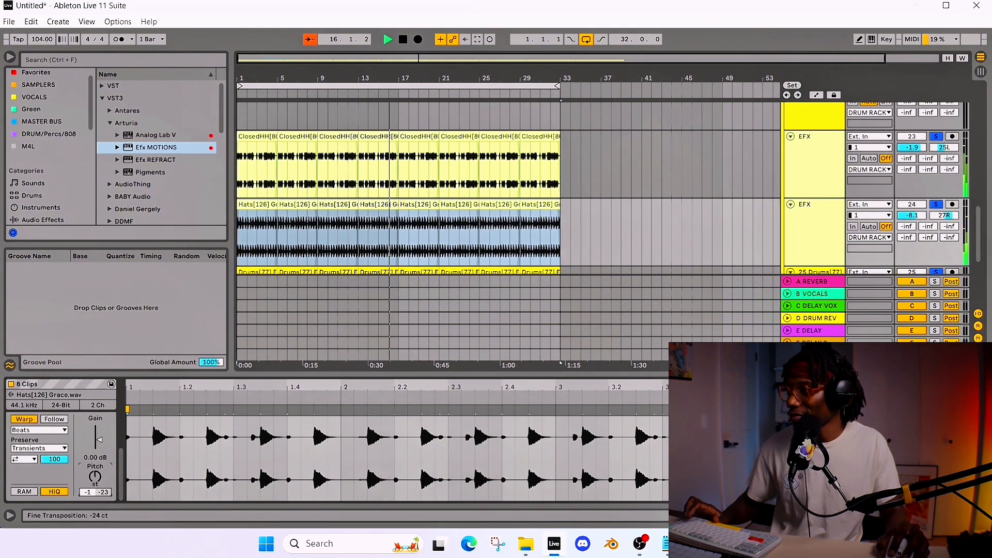
scroll(664, 179, "down", 1)
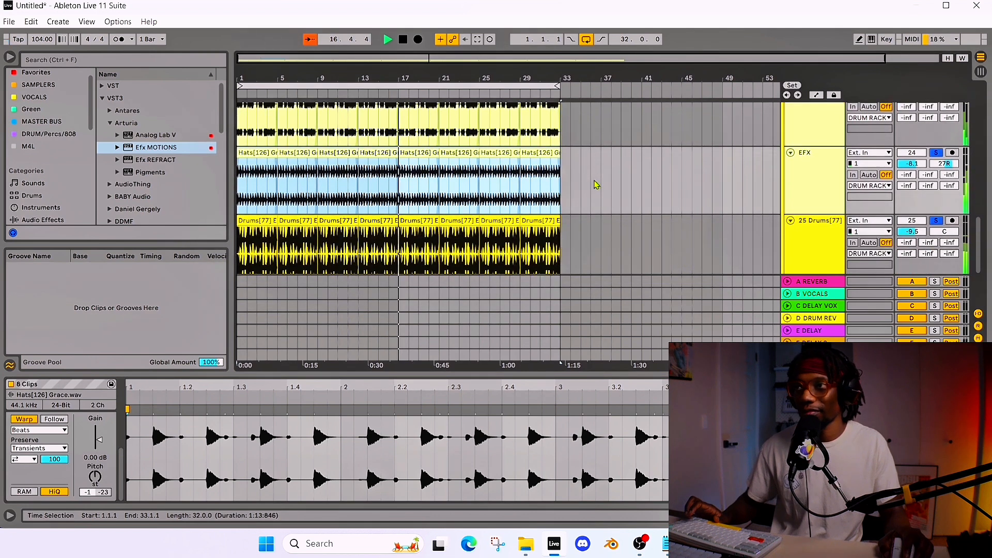
scroll(596, 184, "down", 1)
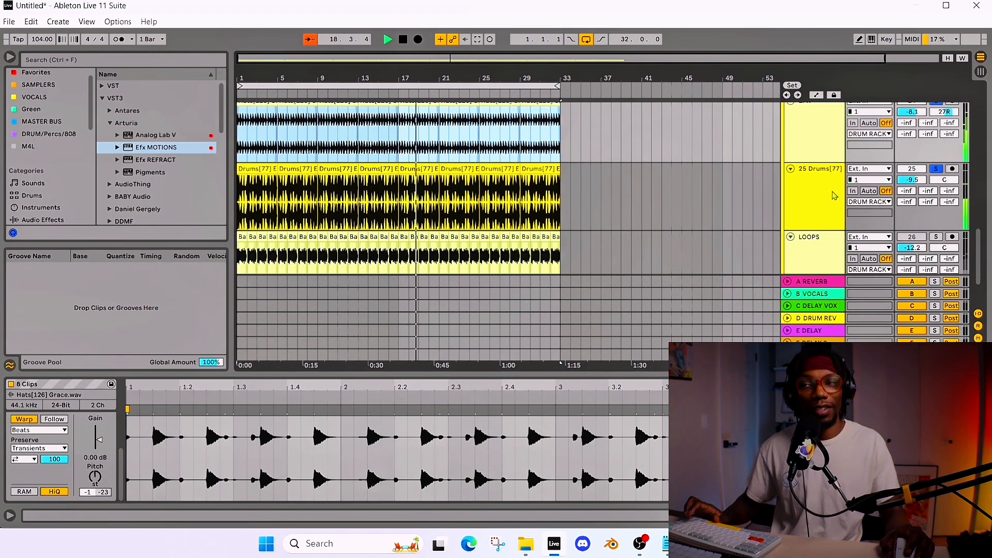
key("space")
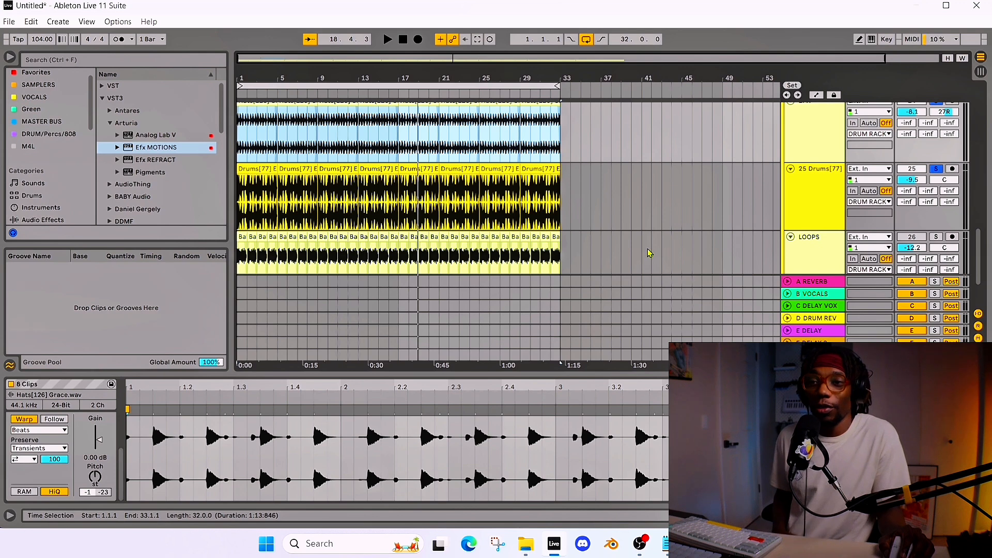
- Adjust the Dry/Wet balance of Efx MOTIONS on the closed hi-hat track while the soloed tracks play
scroll(643, 248, "down", 2)
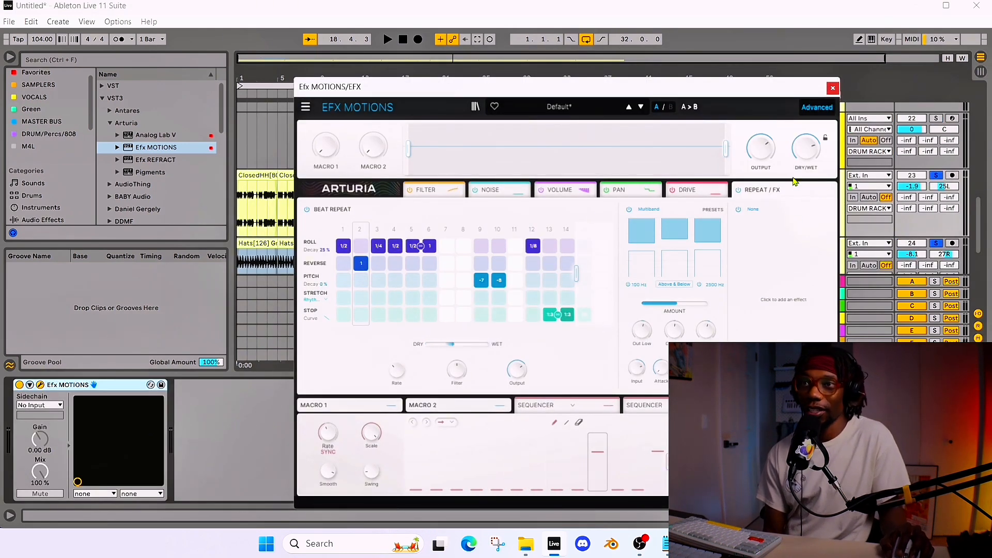
mouse_move(799, 168)
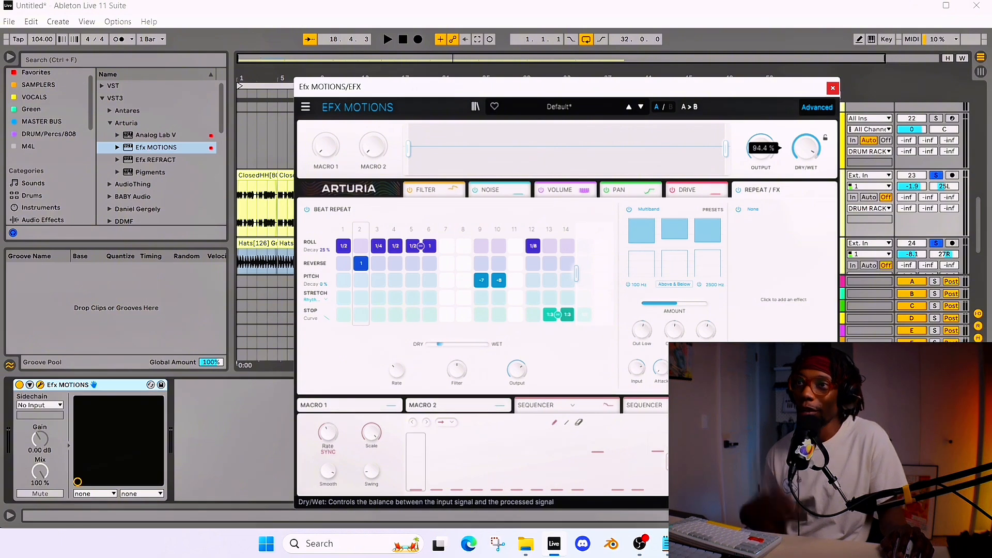
key("space")
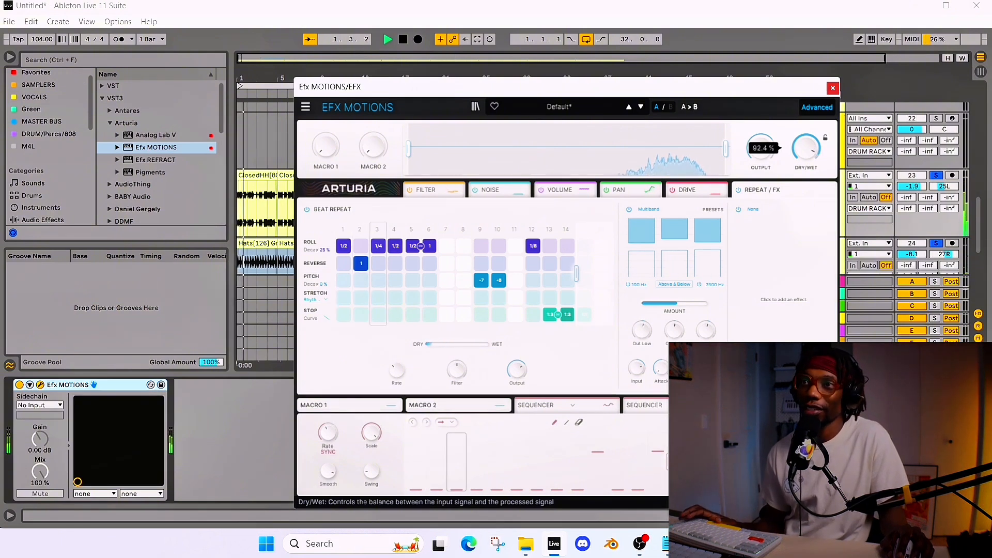
mouse_move(806, 148)
left_mouse_down()
mouse_move(806, 138)
mouse_move(807, 243)
mouse_move(806, 138)
left_mouse_up()
key("space")
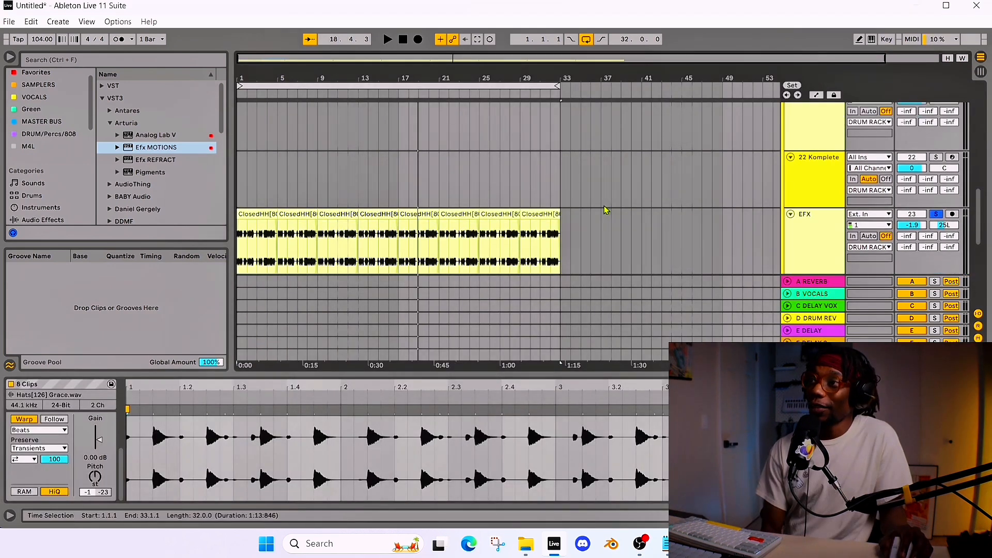
- Select the closed hi-hat track and show its Efx MOTIONS device in place of the clip settings
scroll(773, 208, "down", 2)
left_click(809, 212)
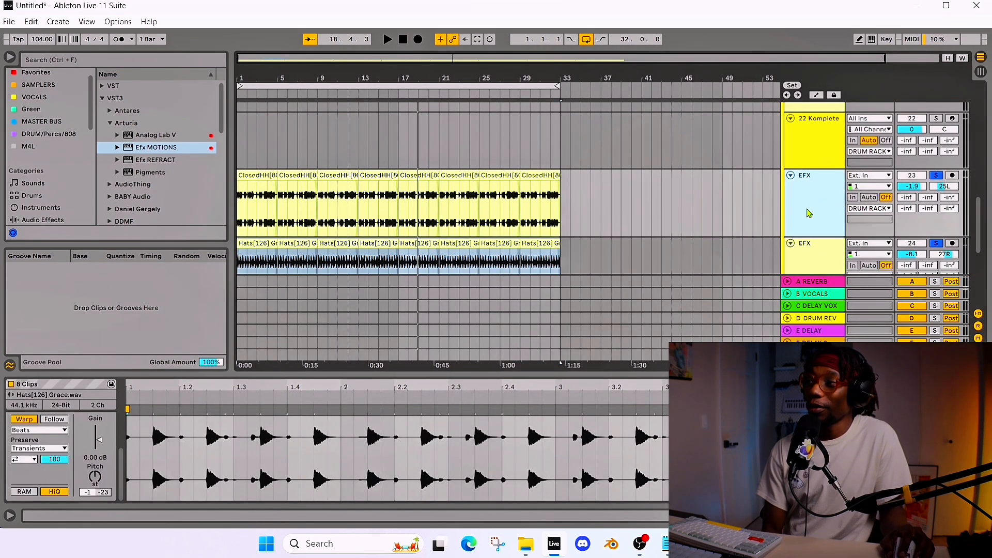
key("shift+Tab")
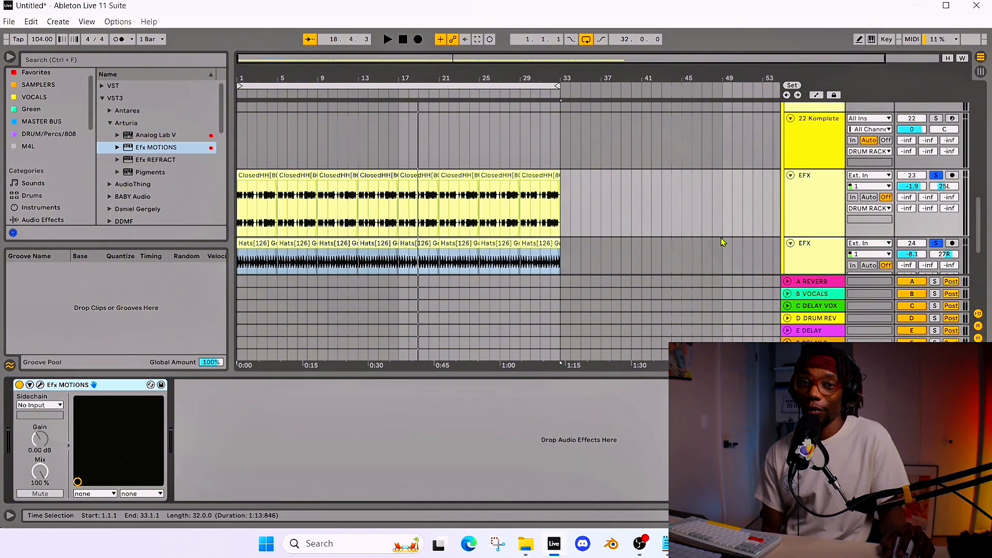